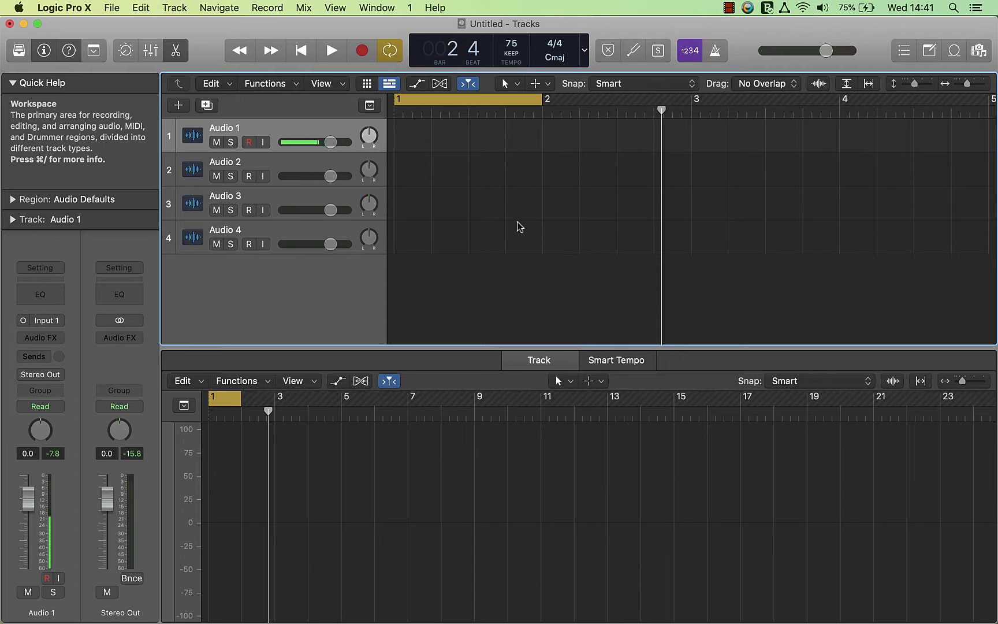
Position the playhead on beats 2, 3 and 4 of bar 1 in turn on the Tracks area ruler.
{"action": "scroll", "coordinate": [551, 195], "scroll_direction": "up", "scroll_amount": 5}
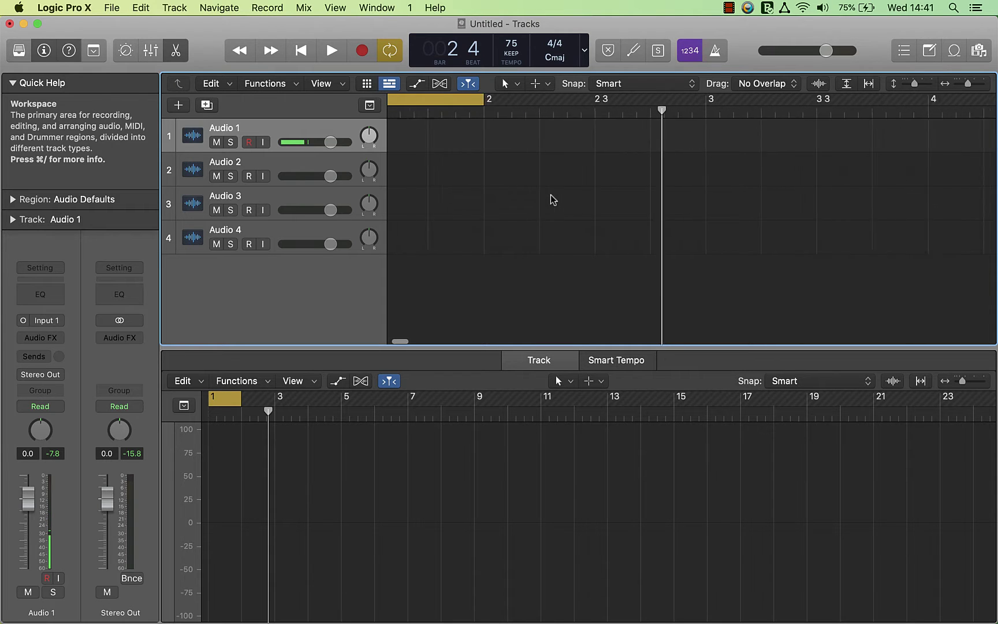
{"action": "scroll", "coordinate": [574, 153], "scroll_direction": "down", "scroll_amount": 5}
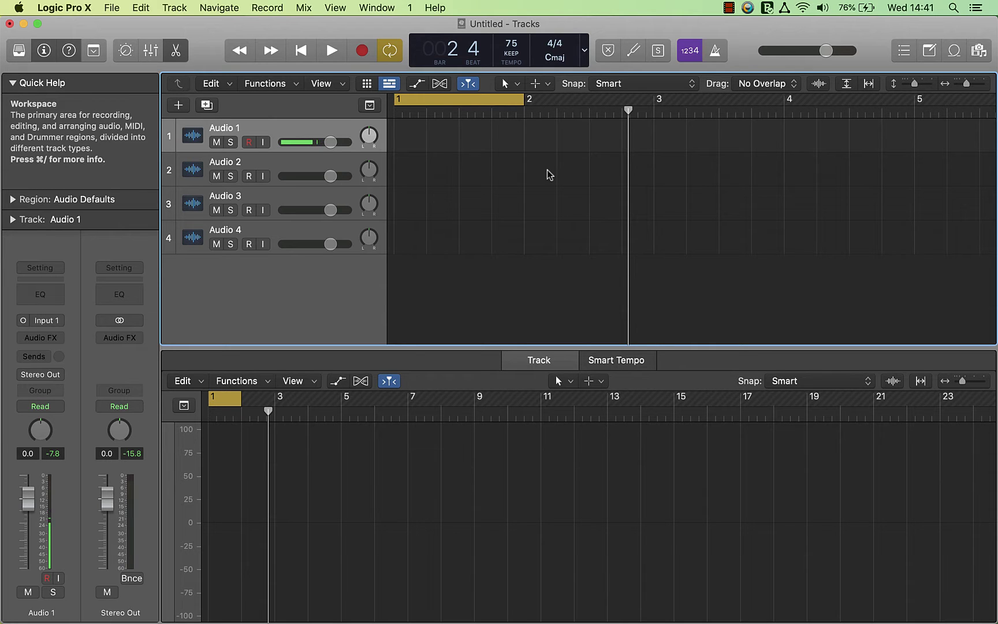
{"action": "key", "text": "super+Right"}
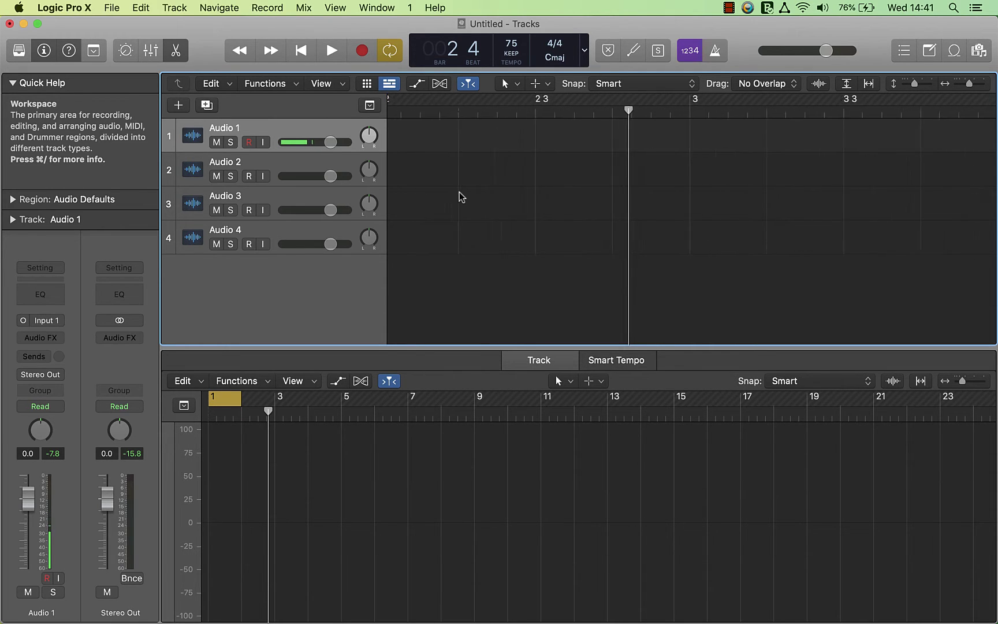
{"action": "key", "text": "super+Left"}
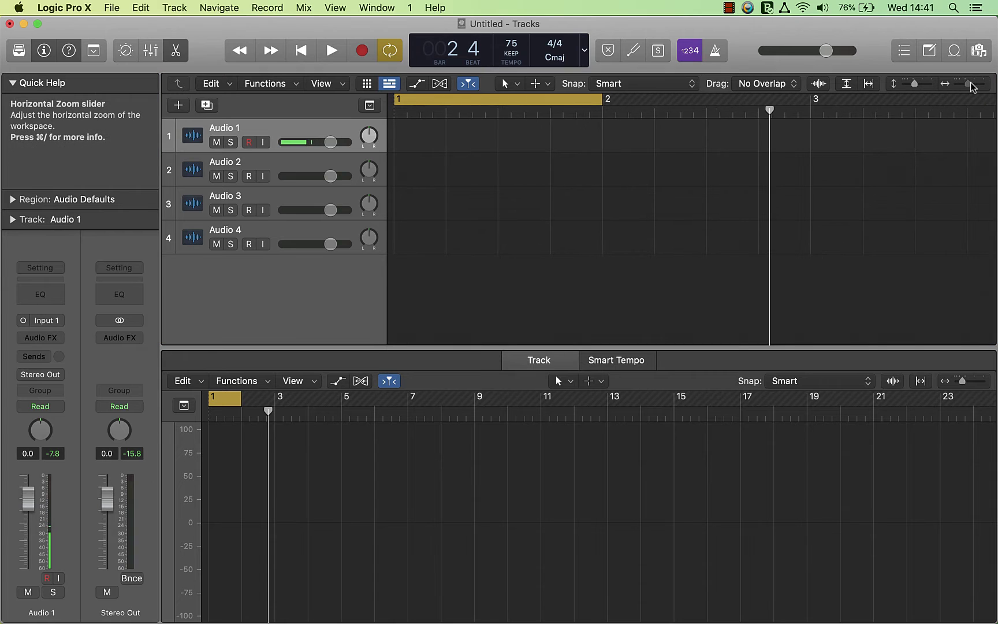
{"action": "left_click_drag", "start_coordinate": [970, 83], "coordinate": [972, 83]}
{"action": "key", "text": "space"}
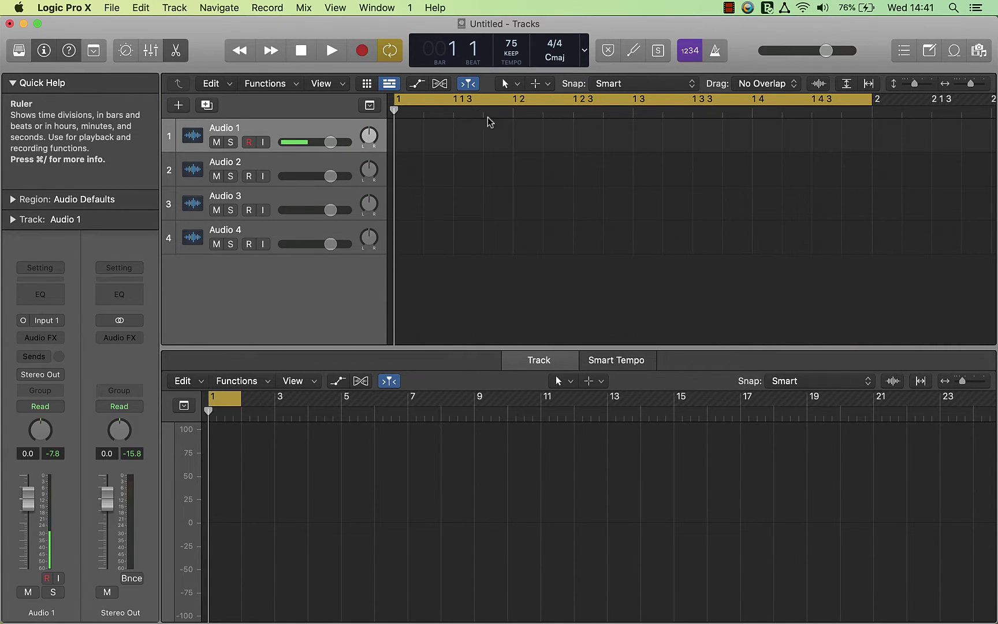
{"action": "left_click", "coordinate": [514, 110]}
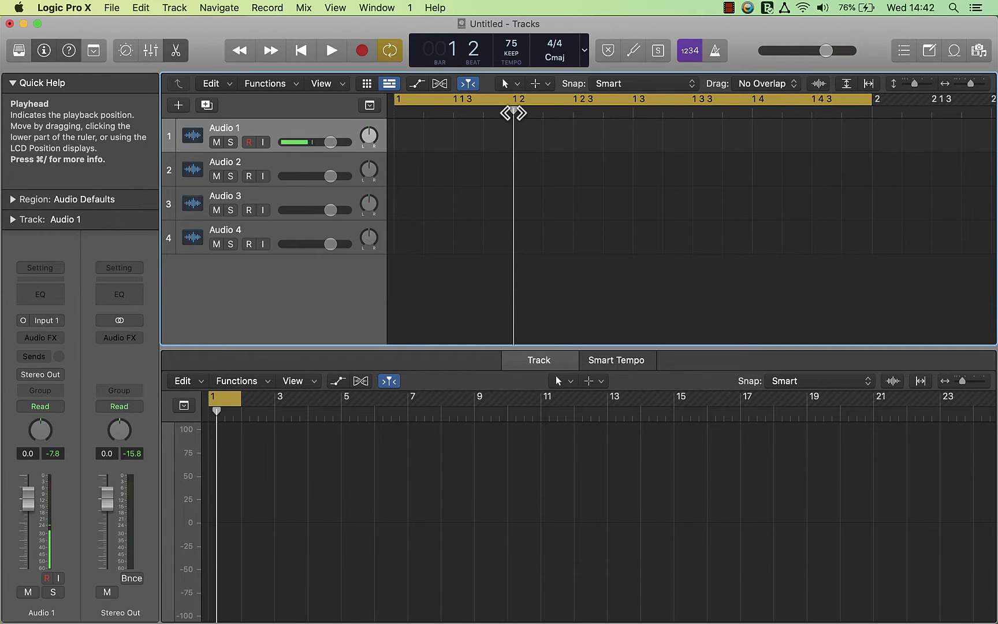
{"action": "left_click", "coordinate": [637, 112]}
{"action": "left_click", "coordinate": [756, 113]}
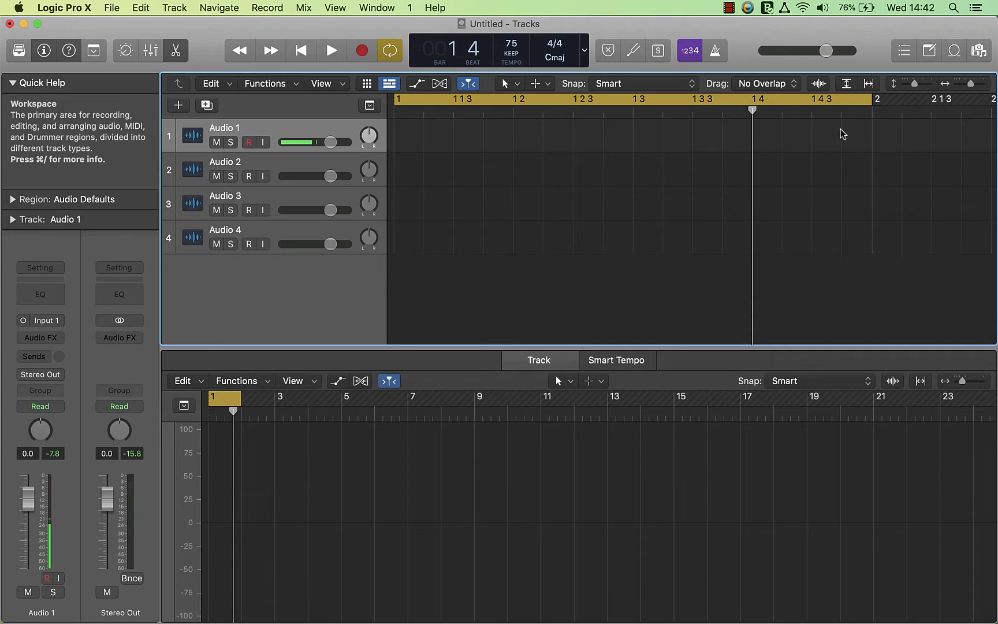
Switch the control bar display to the detailed layout, and try a /32 grid division before restoring /16.
{"action": "left_click", "coordinate": [585, 48]}
{"action": "left_click", "coordinate": [601, 145]}
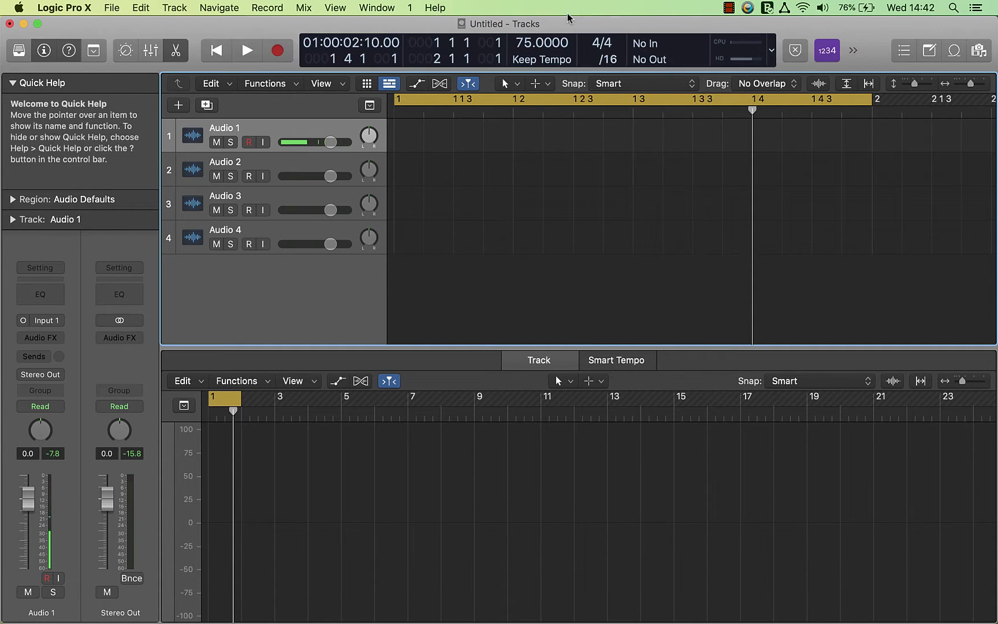
{"action": "left_click", "coordinate": [624, 54]}
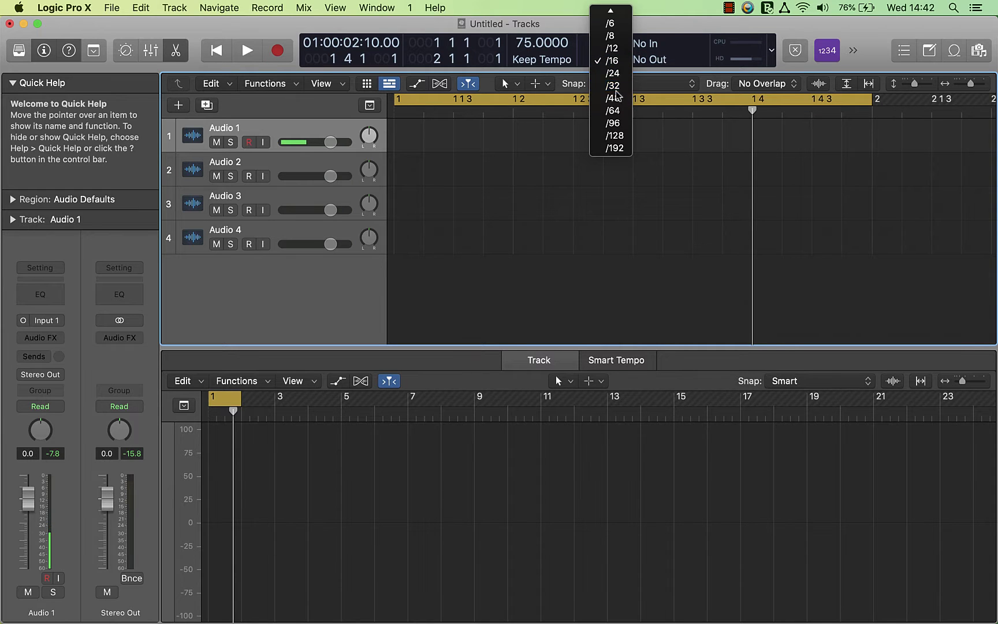
{"action": "left_click", "coordinate": [616, 91]}
{"action": "left_click", "coordinate": [609, 59]}
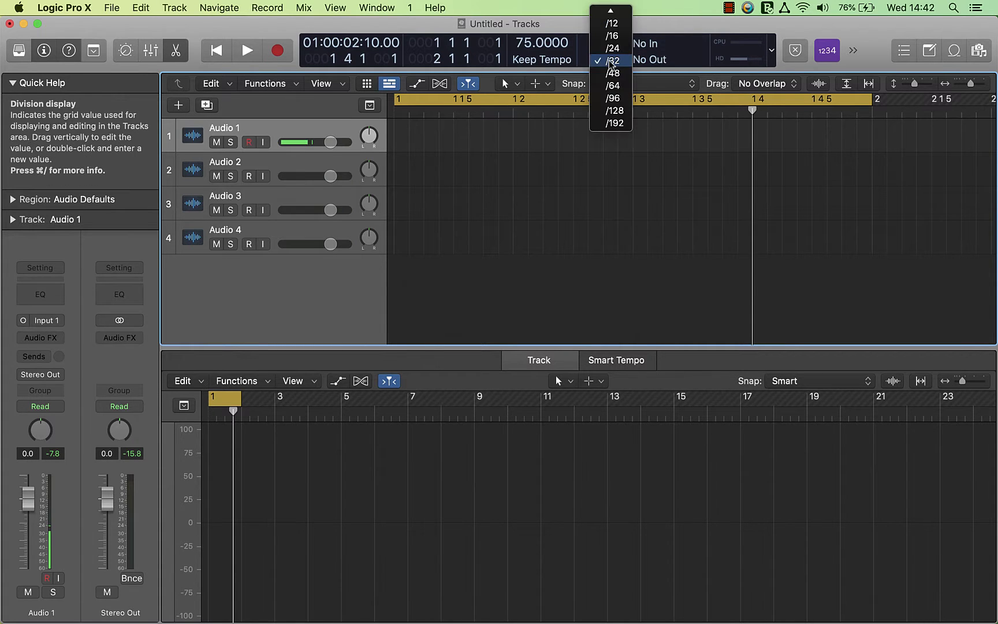
{"action": "left_click", "coordinate": [617, 36]}
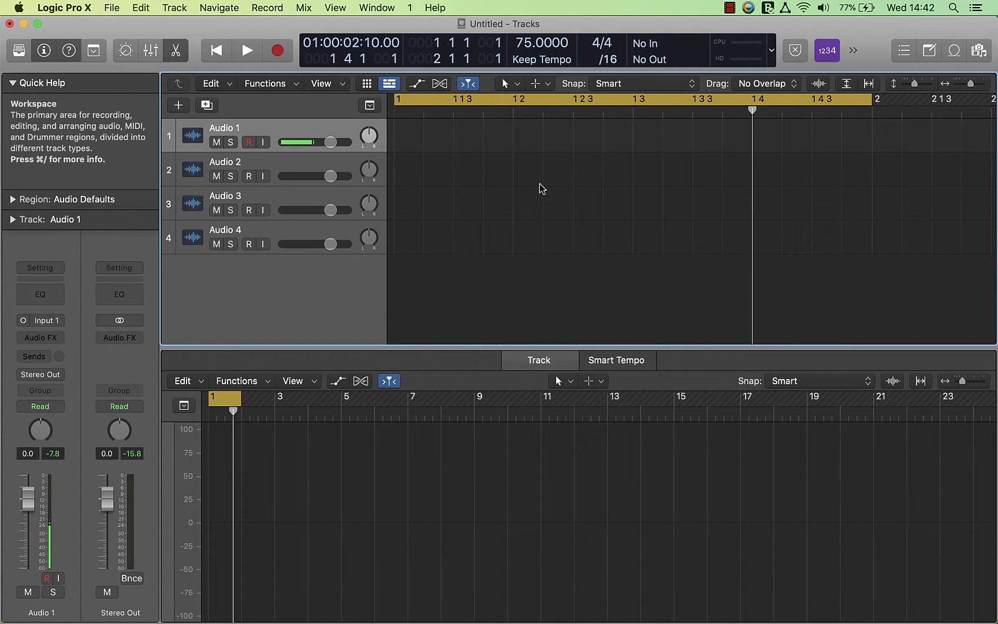
Set the project tempo to 105 BPM.
{"action": "left_click_drag", "start_coordinate": [542, 42], "coordinate": [543, 26]}
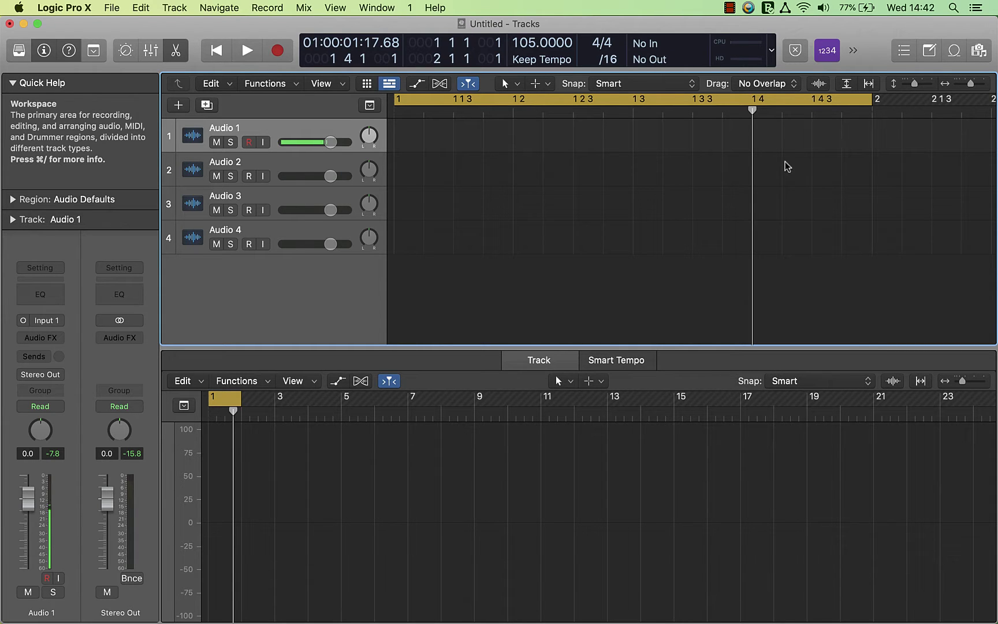
Open the file browser and navigate from SAMPLES to Dance Kit 2 inside Drums and Percussion > Drum Samples.
{"action": "key", "text": "f"}
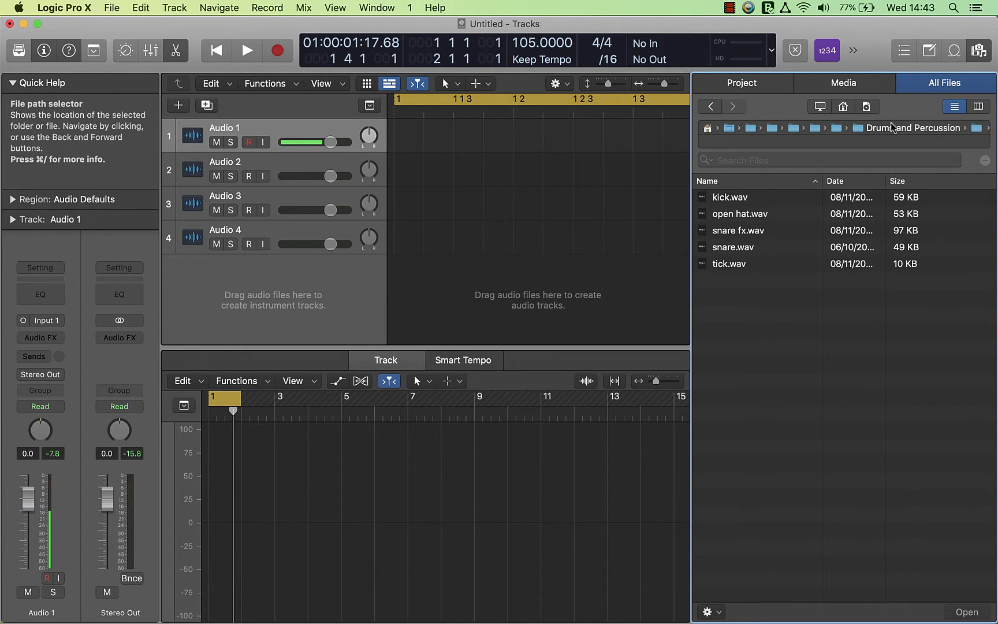
{"action": "left_click", "coordinate": [844, 109]}
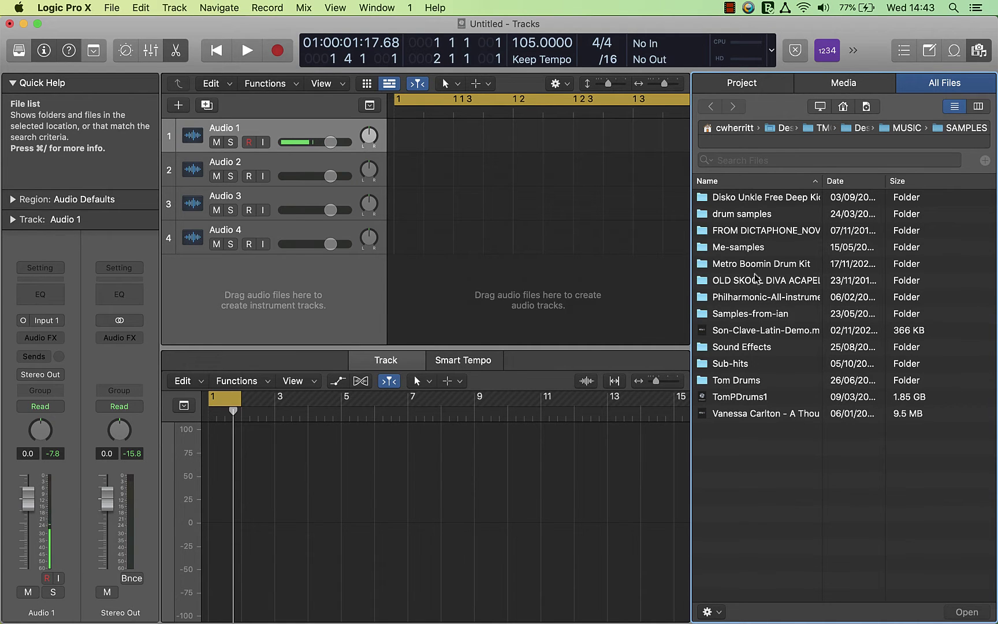
{"action": "double_click", "coordinate": [747, 314]}
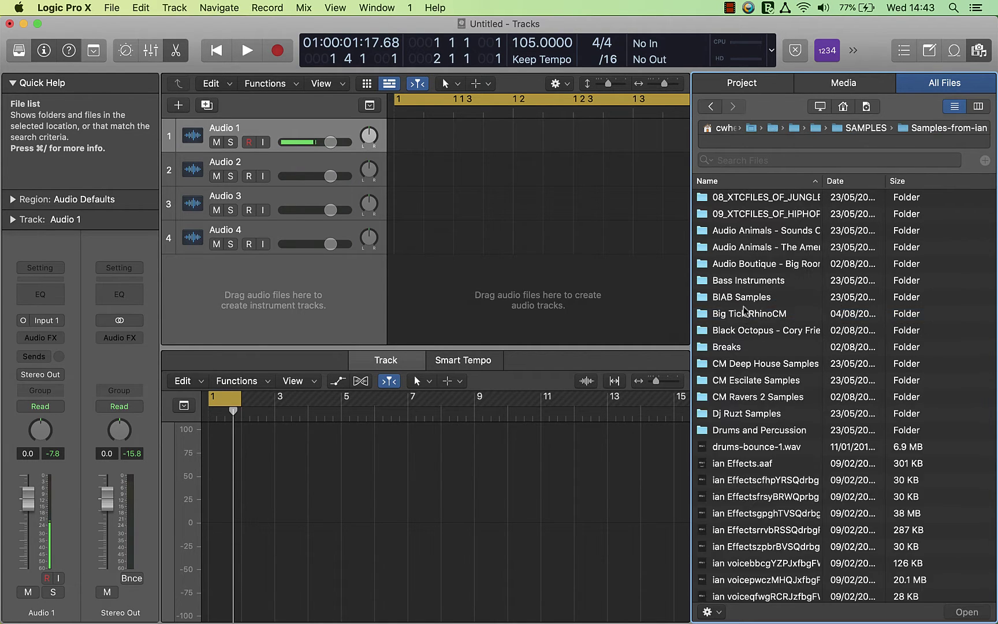
{"action": "left_click", "coordinate": [735, 433]}
{"action": "double_click", "coordinate": [735, 434]}
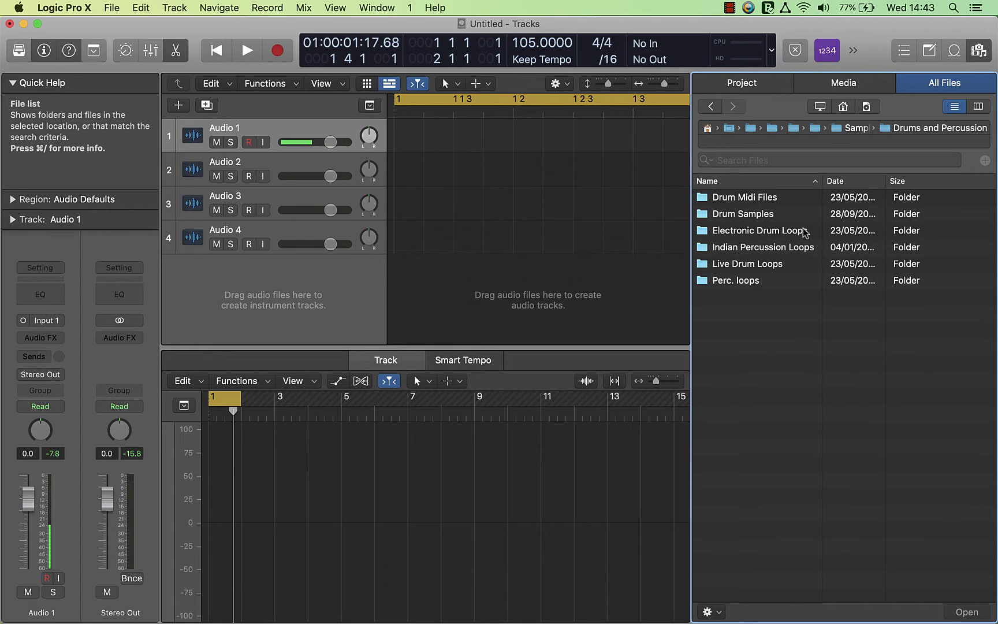
{"action": "double_click", "coordinate": [746, 218]}
{"action": "double_click", "coordinate": [740, 216]}
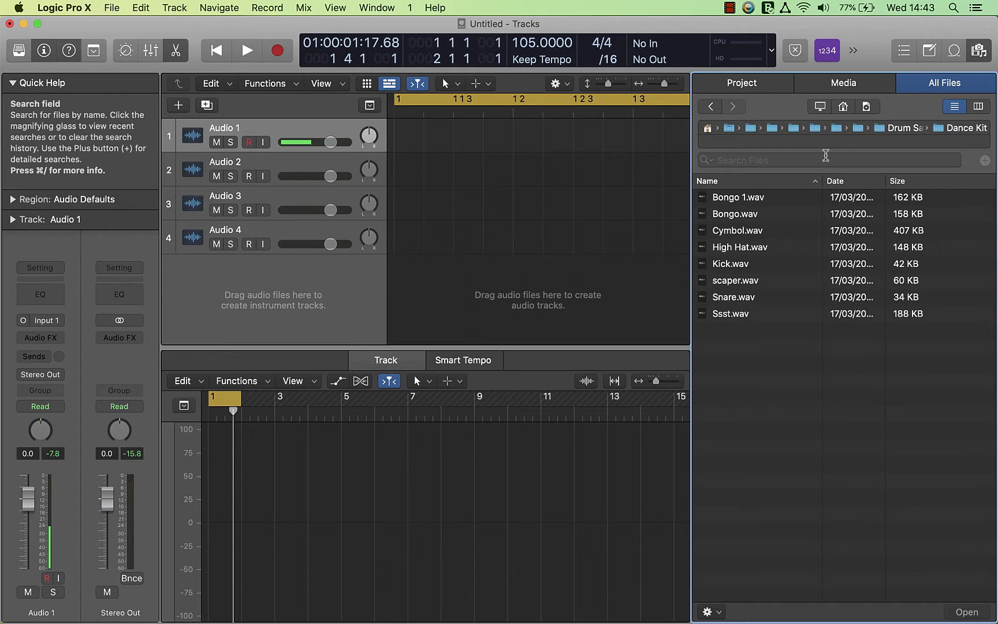
Audition kick.wav, open hat.wav, snare fx.wav, snare.wav and tick.wav from the Dance Kit 2 folder.
{"action": "left_click", "coordinate": [724, 199]}
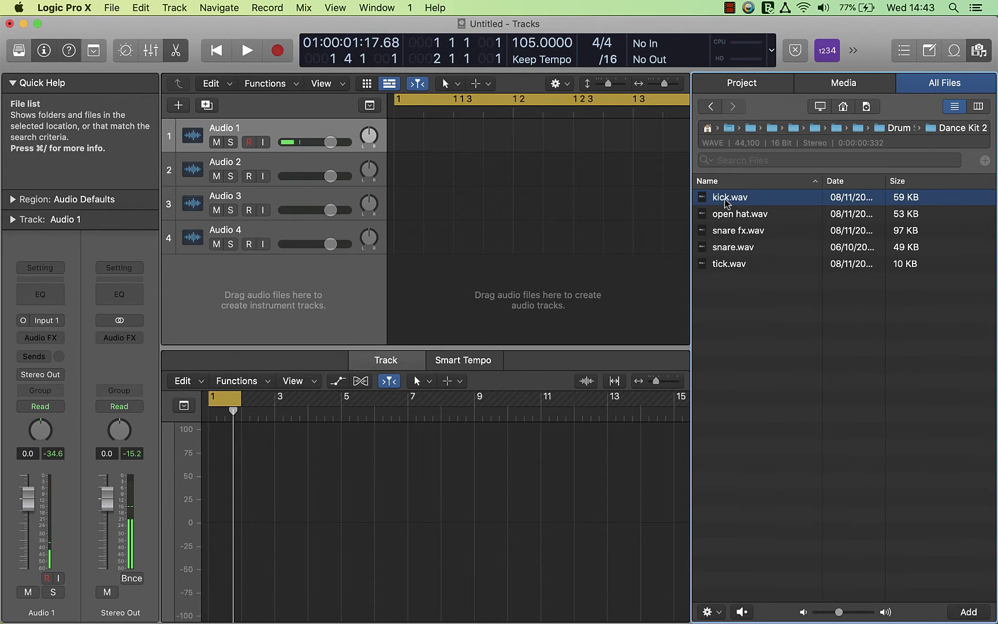
{"action": "left_click", "coordinate": [734, 217]}
{"action": "left_click", "coordinate": [734, 231]}
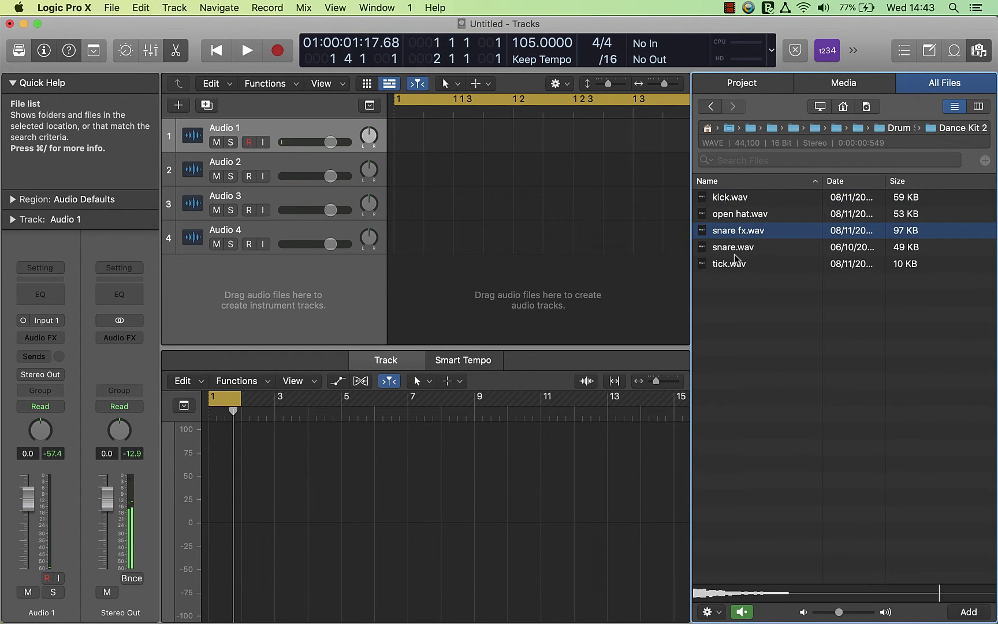
{"action": "left_click", "coordinate": [734, 247]}
{"action": "left_click", "coordinate": [735, 265]}
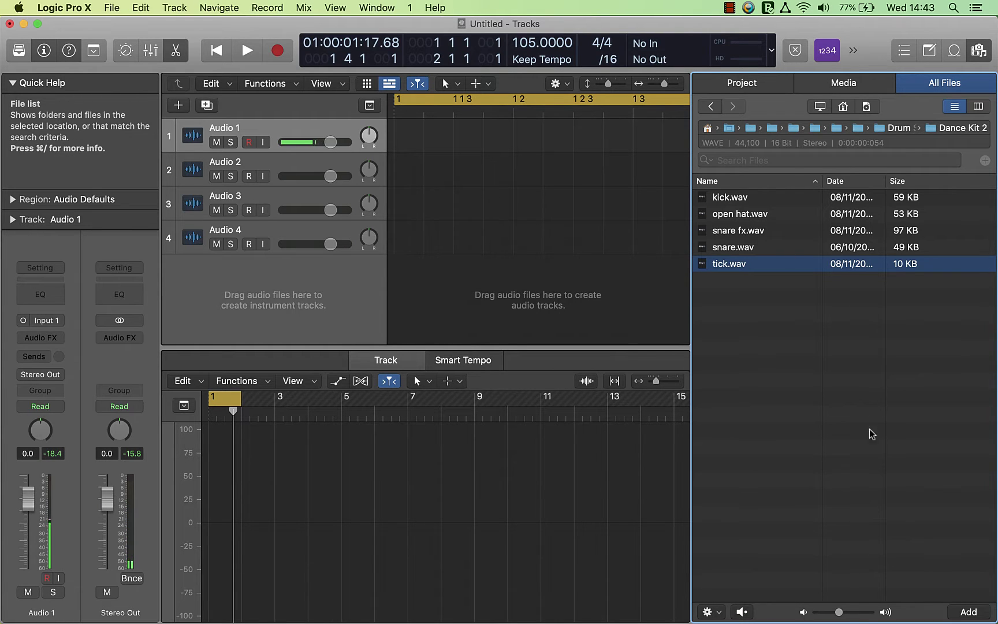
Lower the browser's preview volume slightly and audition tick.wav, snare.wav and kick.wav again.
{"action": "left_click_drag", "start_coordinate": [838, 611], "coordinate": [838, 612]}
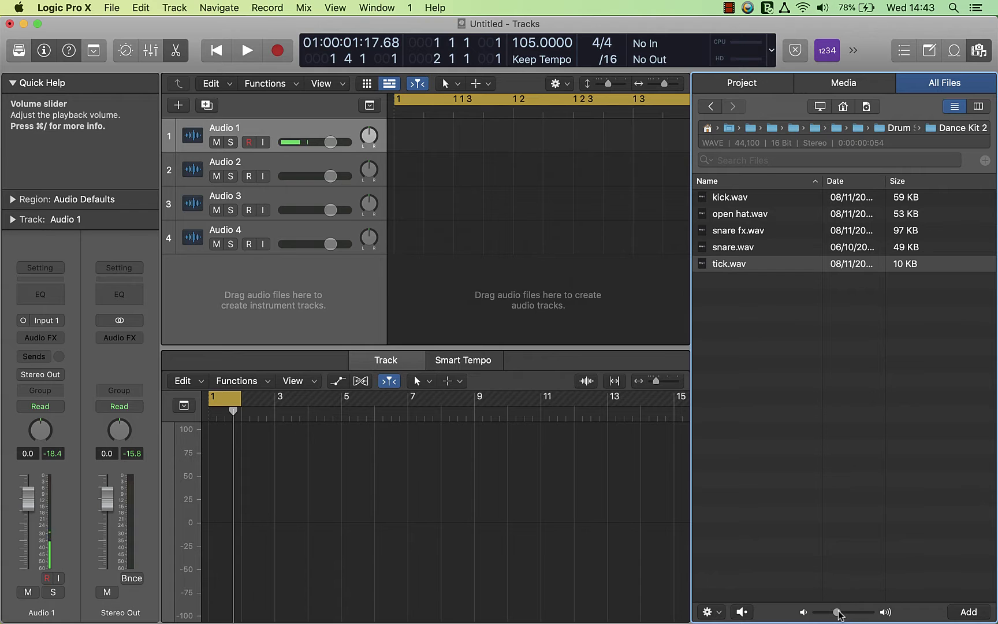
{"action": "left_click", "coordinate": [730, 265]}
{"action": "left_click", "coordinate": [732, 247]}
{"action": "left_click", "coordinate": [731, 197]}
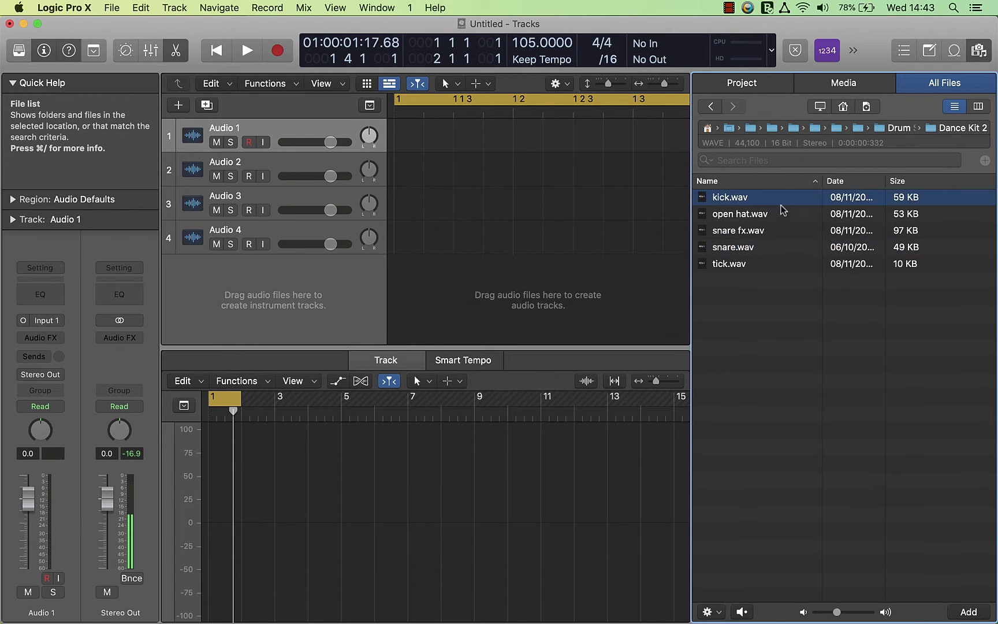
Switch to Finder and open Drums and Percussion > Drum Samples > Dance Kit 2 within the SAMPLES folder.
{"action": "key", "text": "ctrl+Up"}
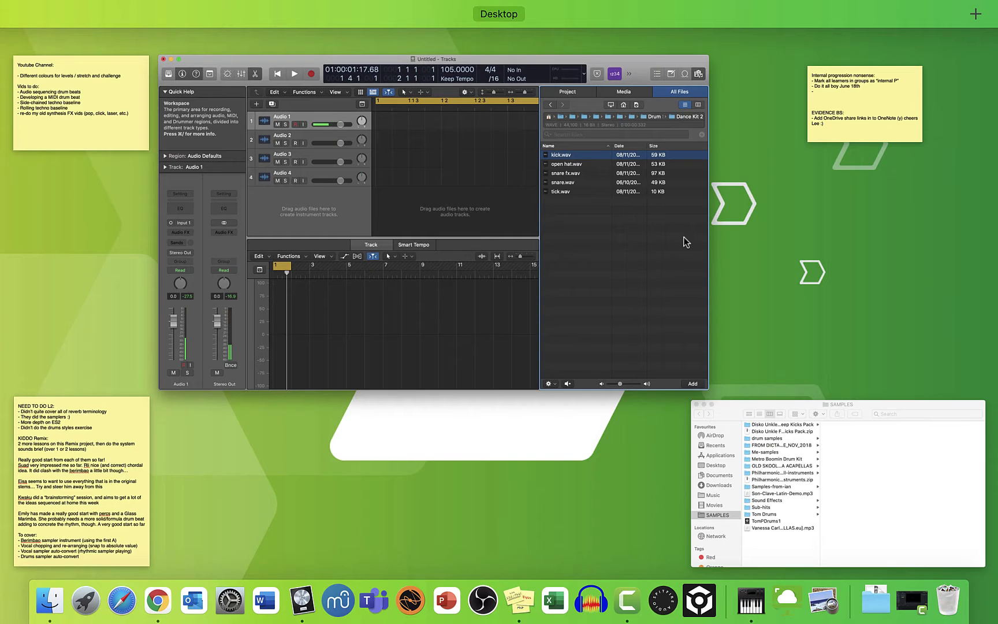
{"action": "left_click", "coordinate": [882, 459]}
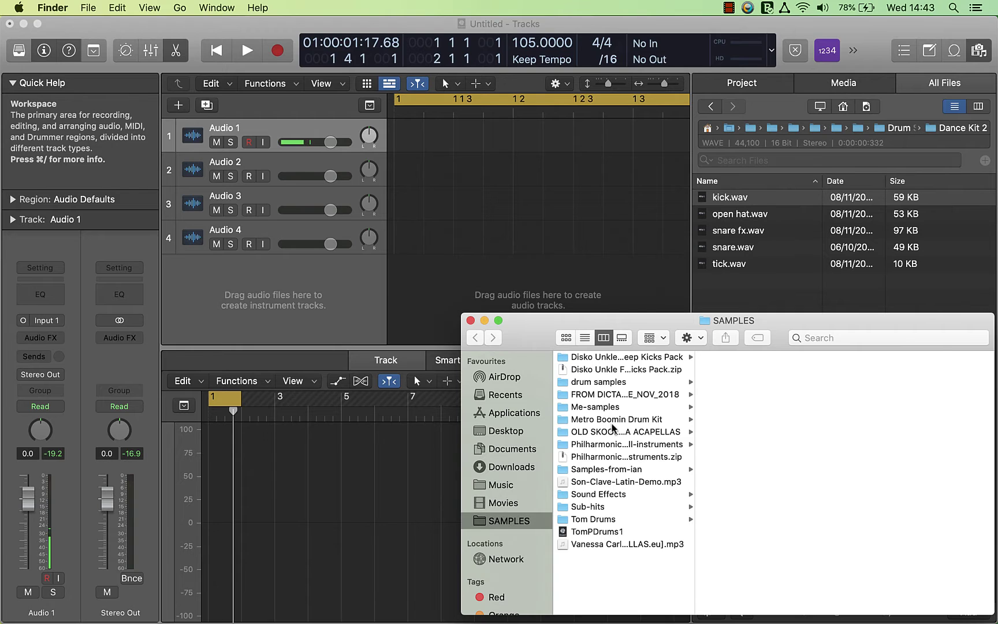
{"action": "left_click", "coordinate": [590, 471]}
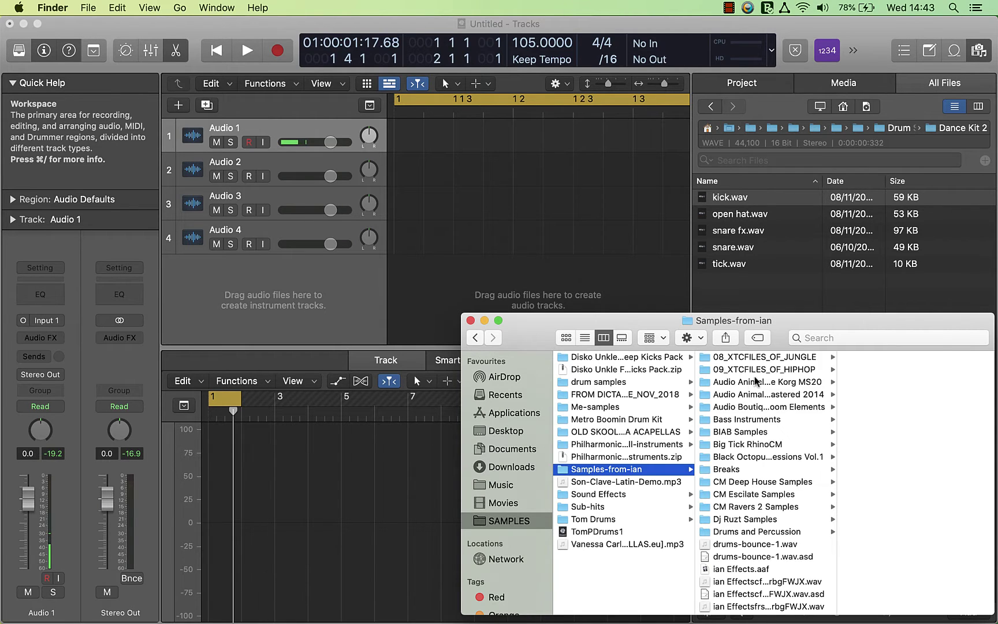
{"action": "left_click", "coordinate": [727, 532]}
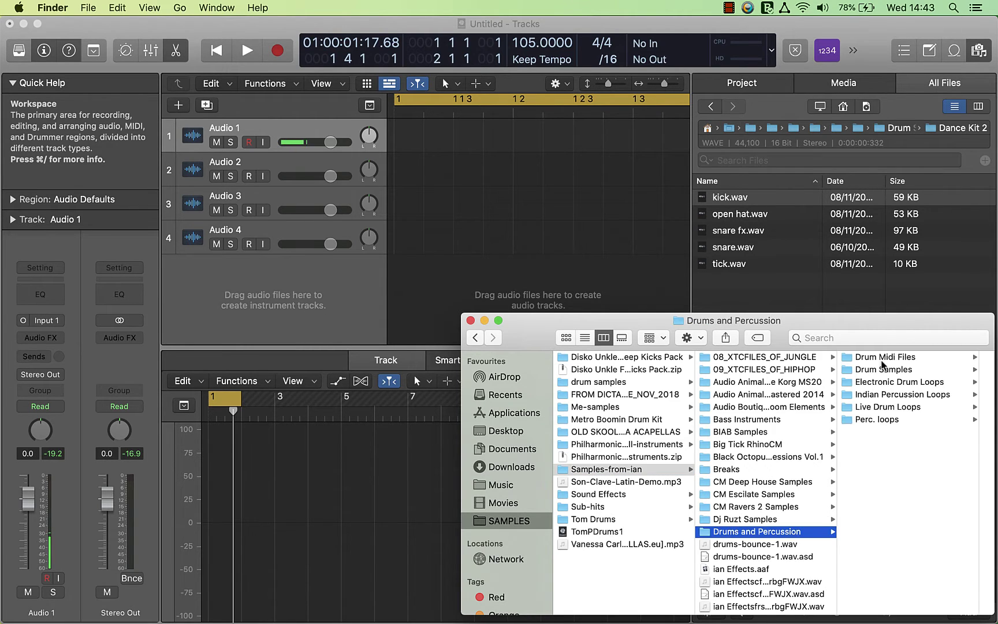
{"action": "left_click", "coordinate": [882, 369]}
{"action": "left_click", "coordinate": [906, 384]}
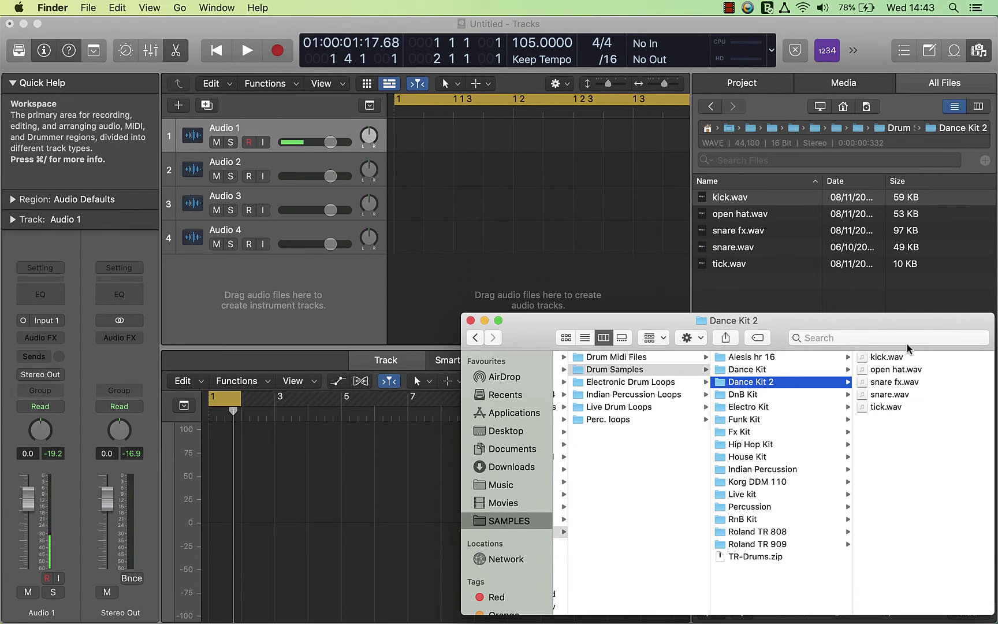
Preview kick.wav with Quick Look in Finder and close the preview.
{"action": "left_click", "coordinate": [876, 362]}
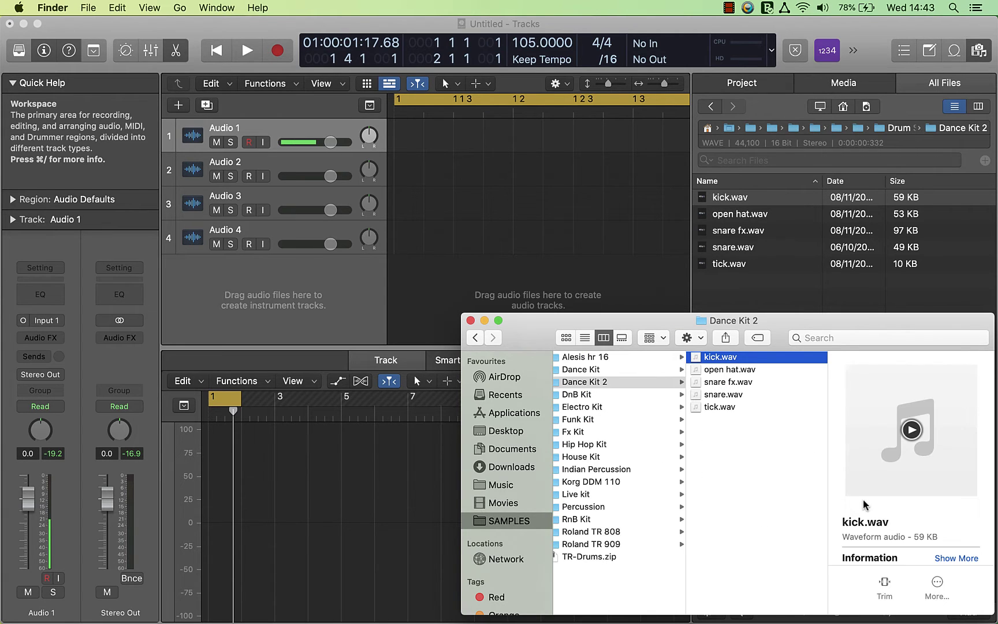
{"action": "key", "text": "space"}
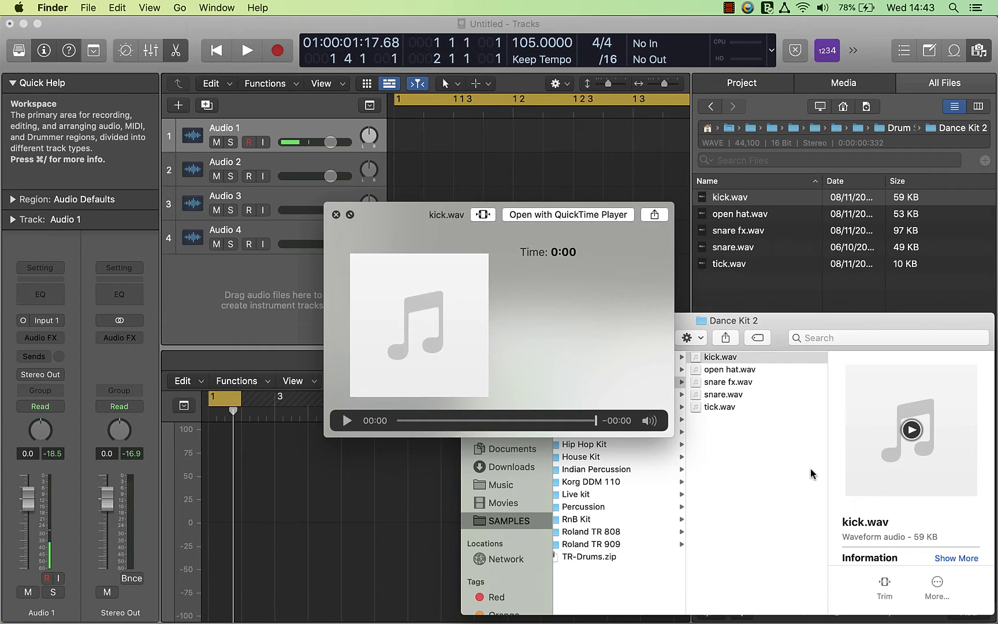
{"action": "key", "text": "space"}
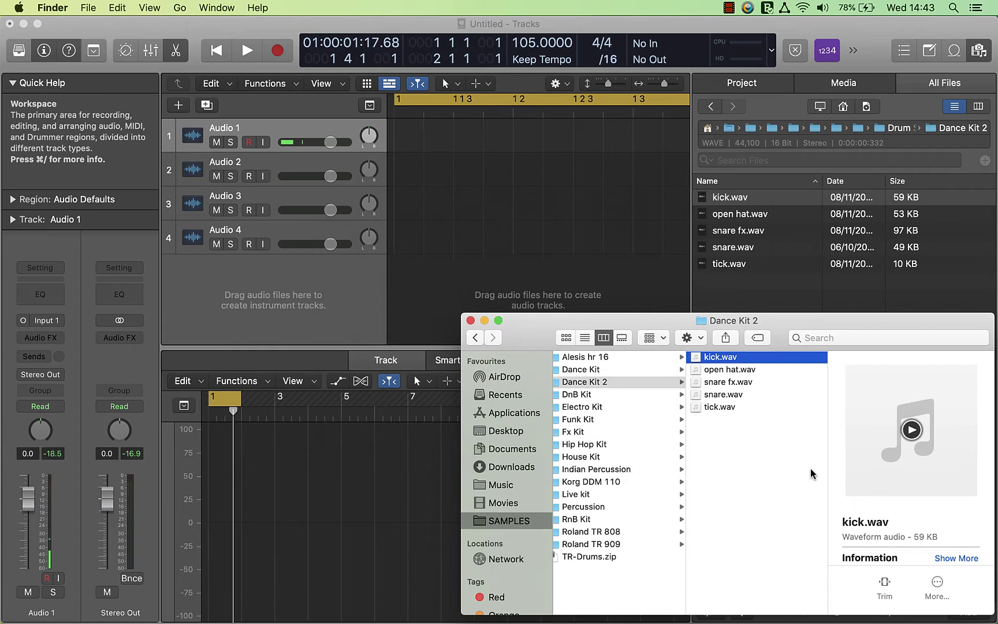
Switch back to Logic Pro X and place kick.wav at the start of bar 1 on the first audio track.
{"action": "left_click", "coordinate": [583, 187]}
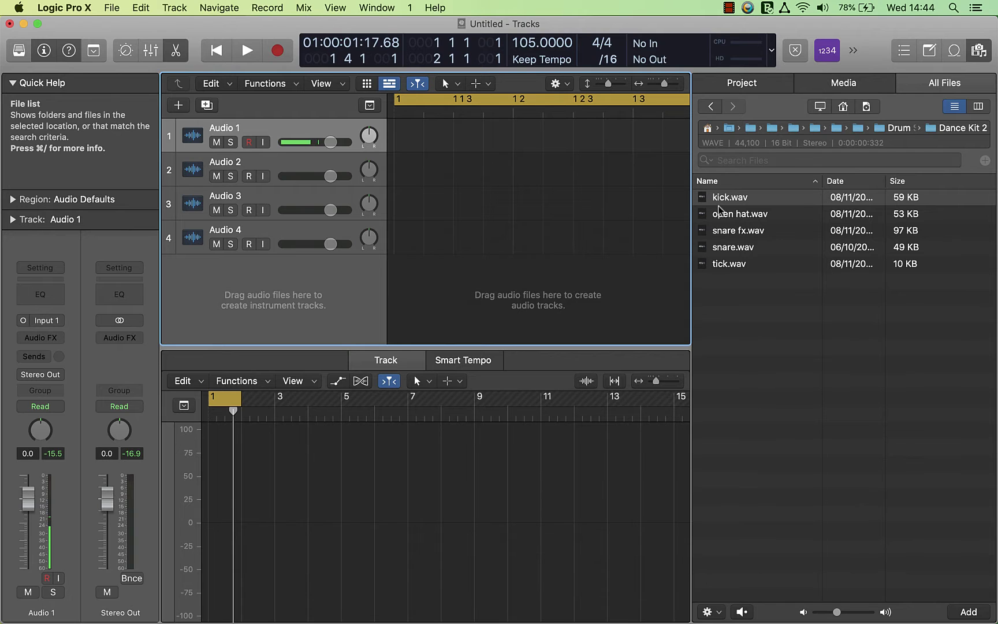
{"action": "left_click_drag", "start_coordinate": [716, 197], "coordinate": [398, 138]}
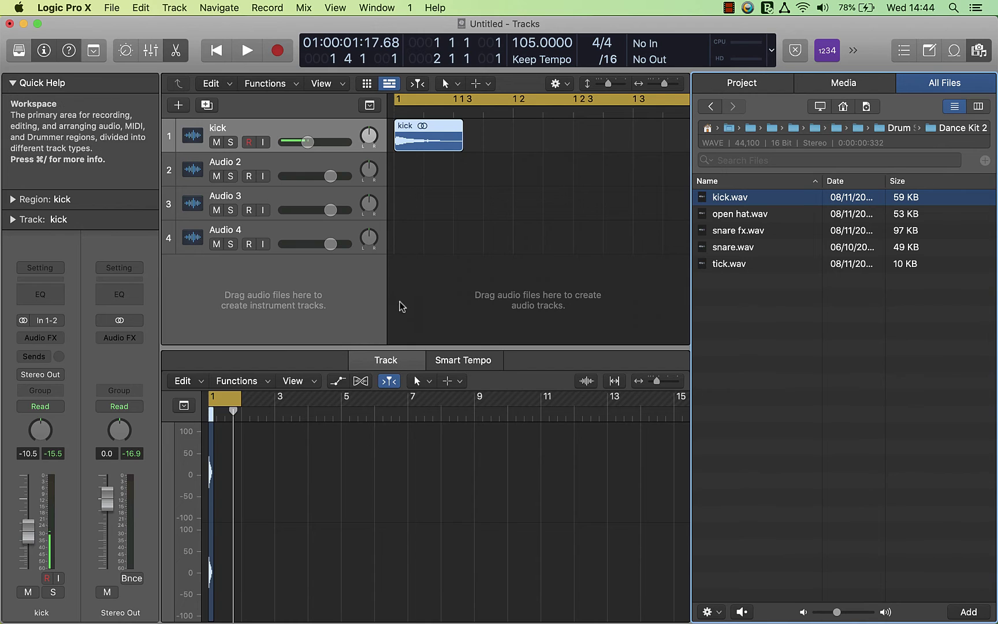
Show and hide the Library, and reopen the file browser on the Dance Kit 2 folder.
{"action": "key", "text": "y"}
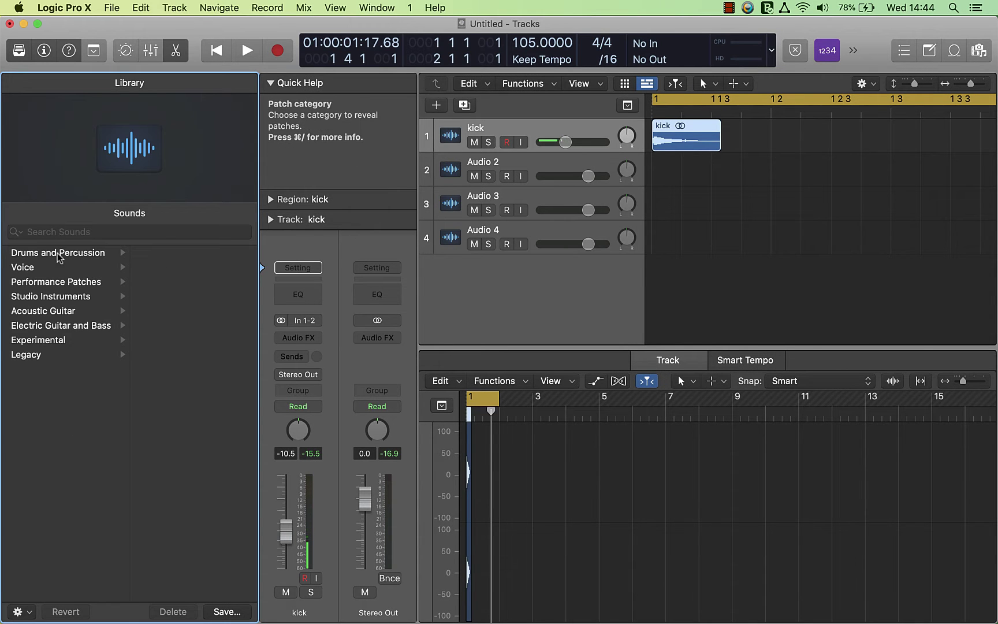
{"action": "key", "text": "y"}
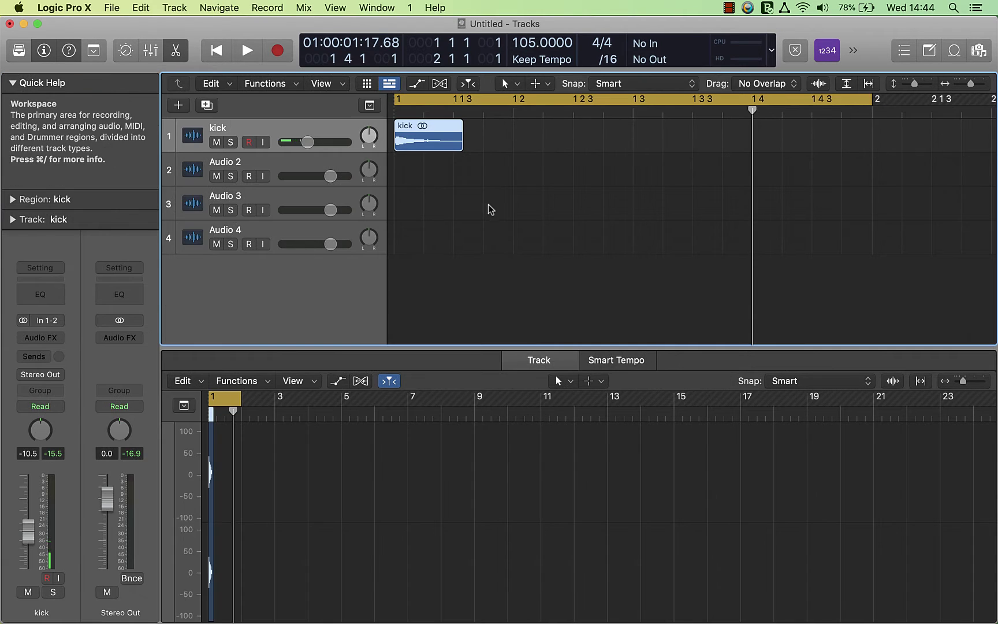
{"action": "key", "text": "f"}
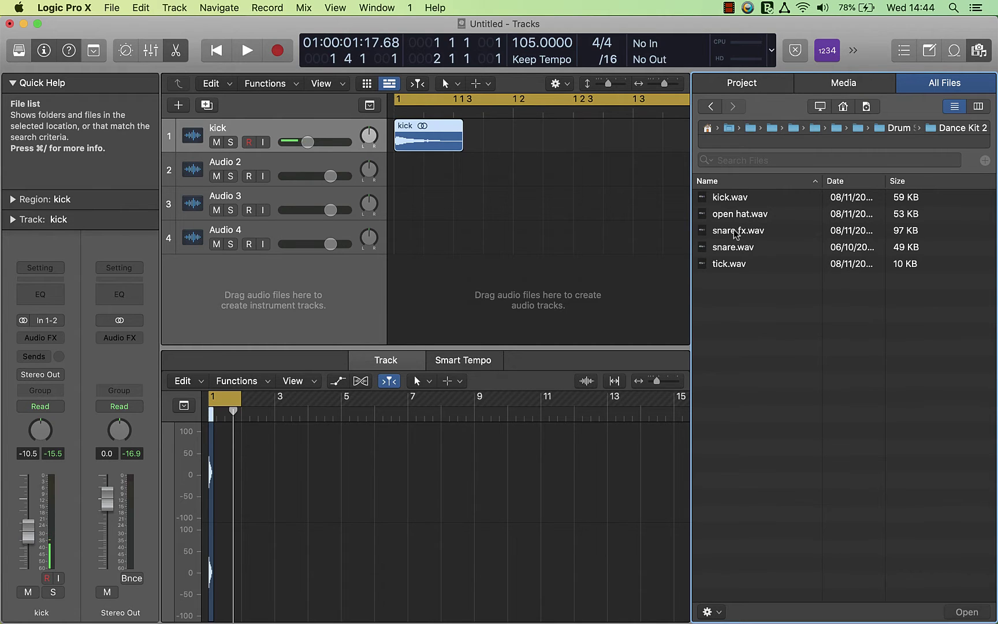
Audition snare.wav and tick.wav from Dance Kit 2, and place tick.wav at beat 2 of bar 1 on the fourth track.
{"action": "left_click", "coordinate": [732, 248]}
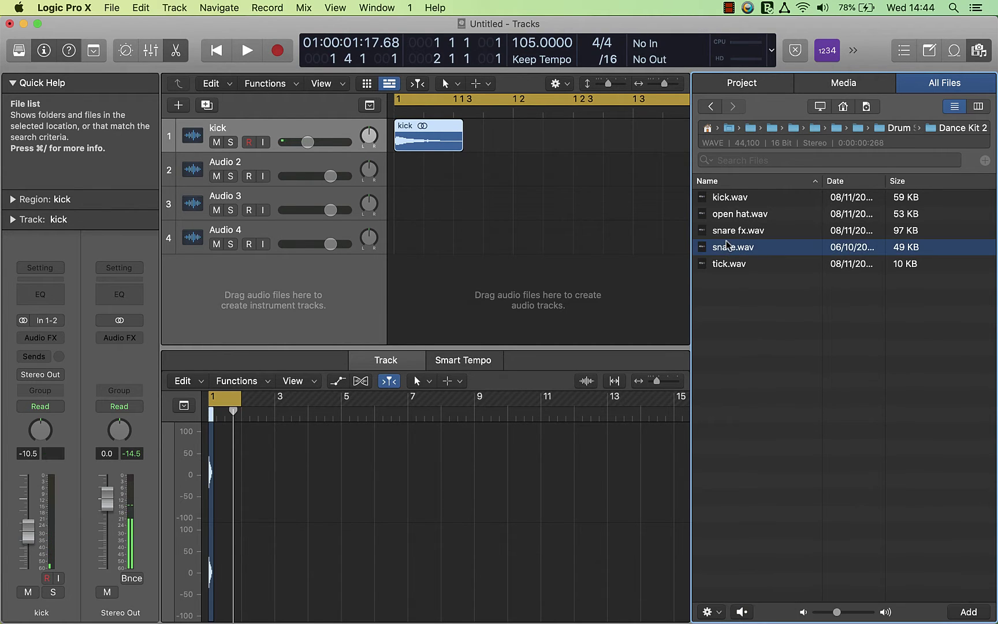
{"action": "left_click", "coordinate": [726, 263]}
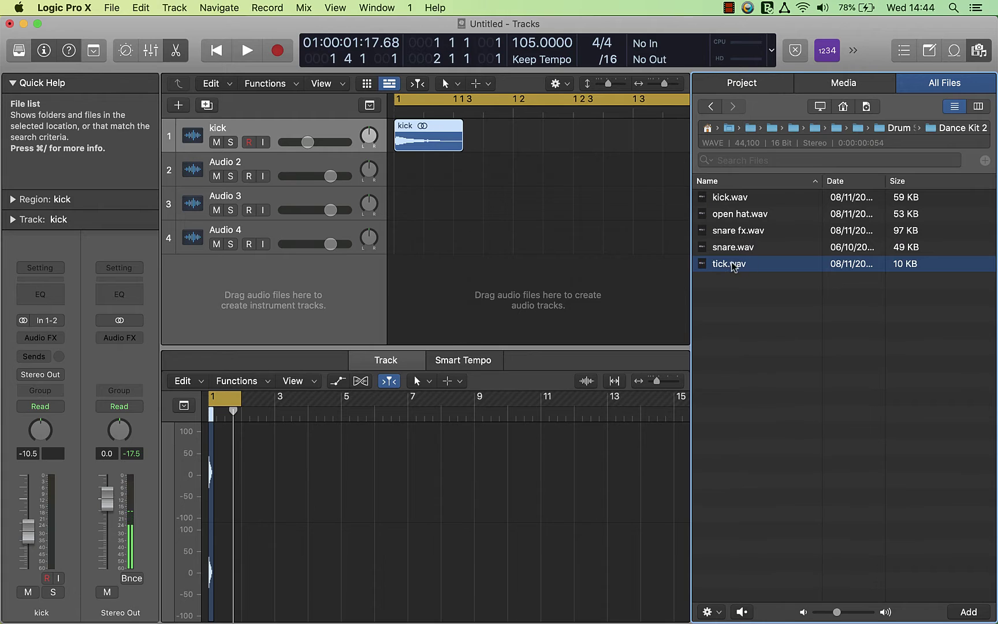
{"action": "left_click_drag", "start_coordinate": [729, 263], "coordinate": [474, 239]}
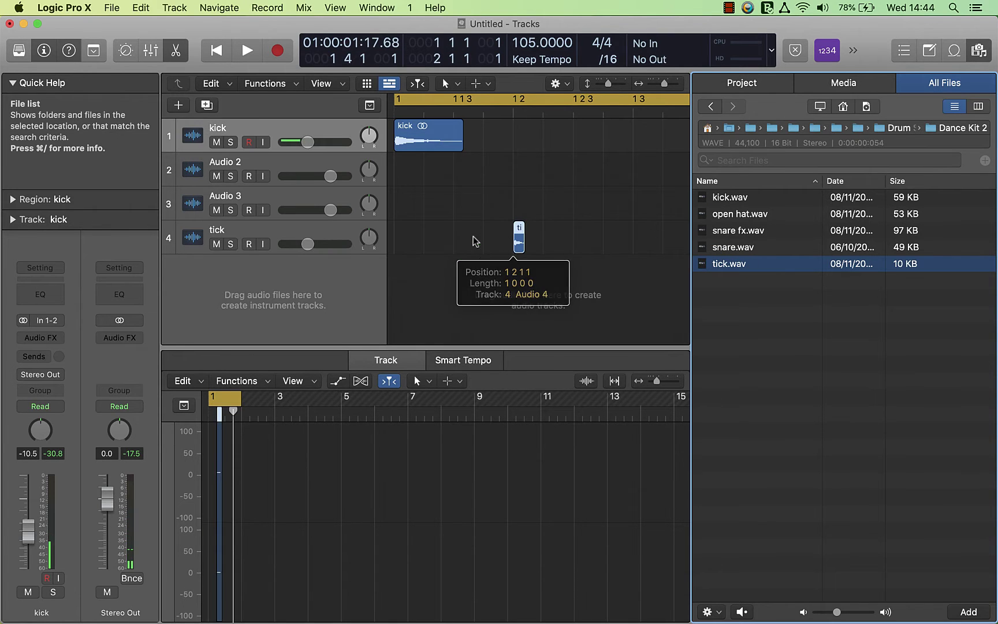
Open the Electro Kit sample folder, audition Snare.wav and place it at beat 2 of bar 1 on the second track.
{"action": "left_click", "coordinate": [886, 126]}
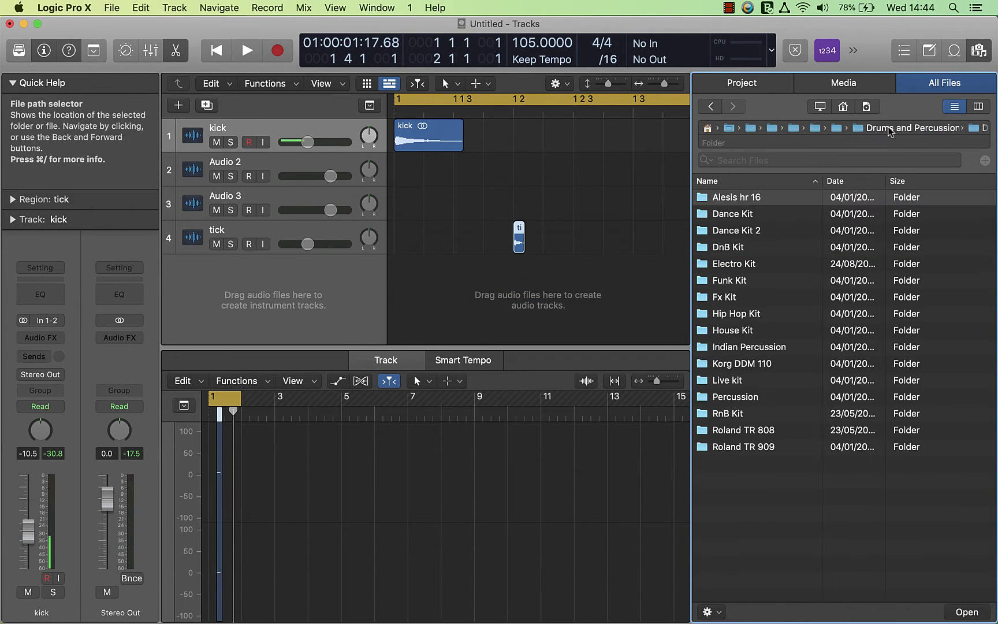
{"action": "double_click", "coordinate": [728, 263]}
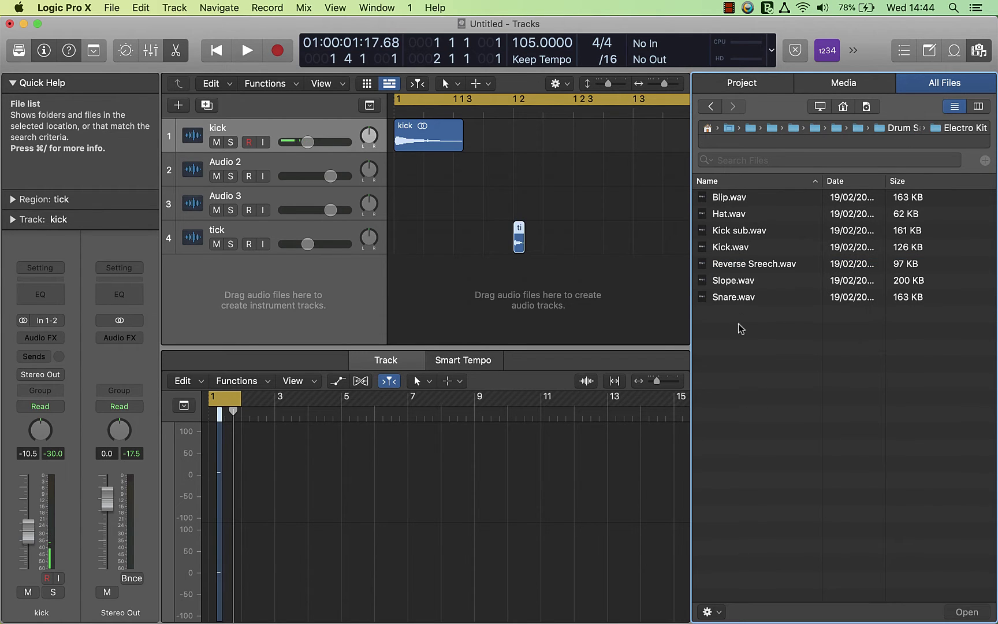
{"action": "left_click", "coordinate": [739, 297]}
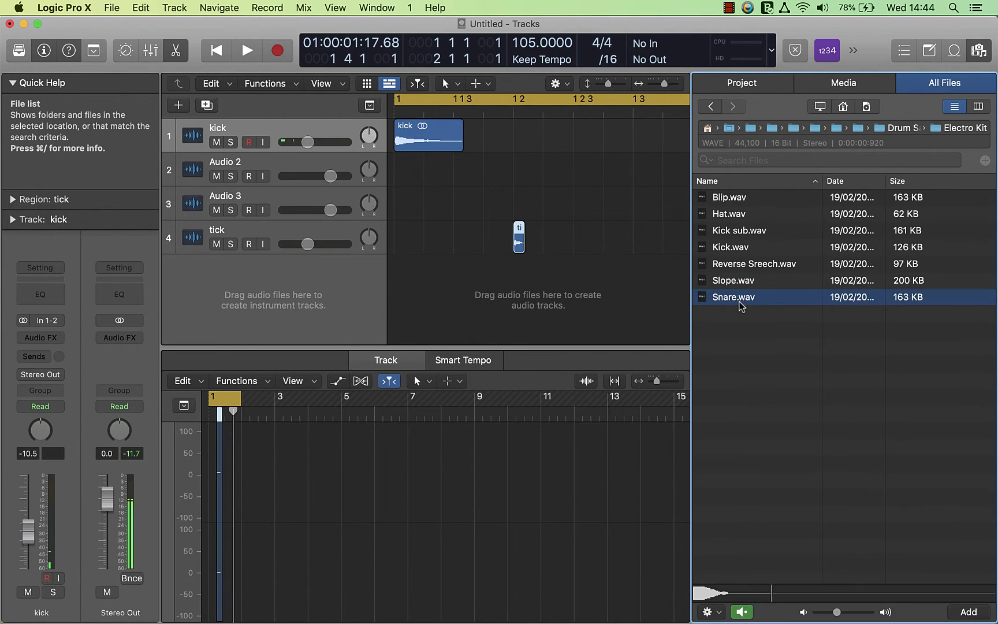
{"action": "left_click_drag", "start_coordinate": [741, 294], "coordinate": [532, 172]}
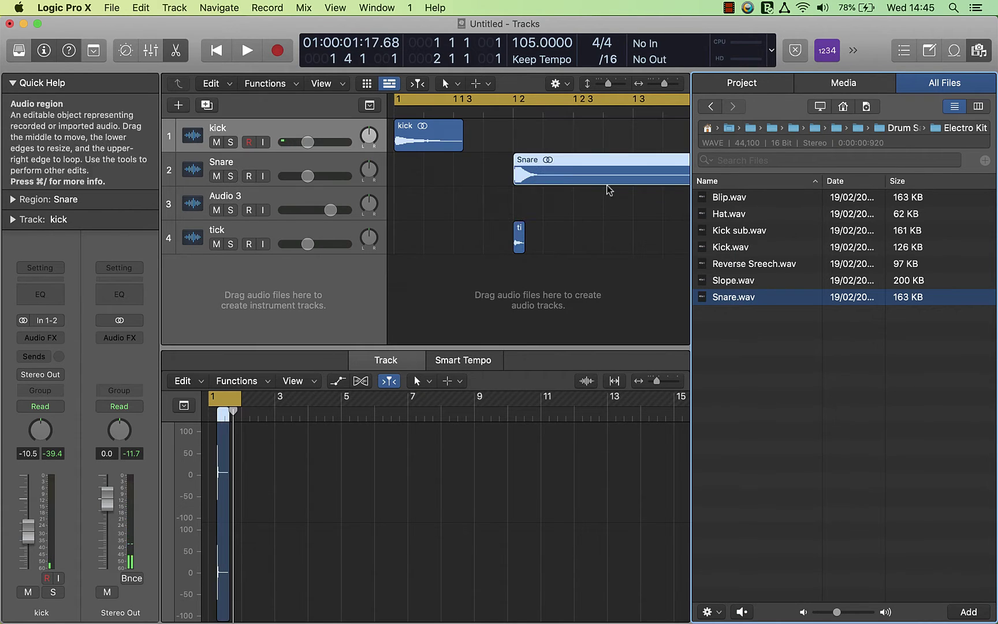
Audition Slope.wav and Hat.wav, and place Hat closed.wav from the Fx Kit folder at the start of bar 1 on the third track.
{"action": "left_click", "coordinate": [733, 281]}
{"action": "left_click", "coordinate": [730, 215]}
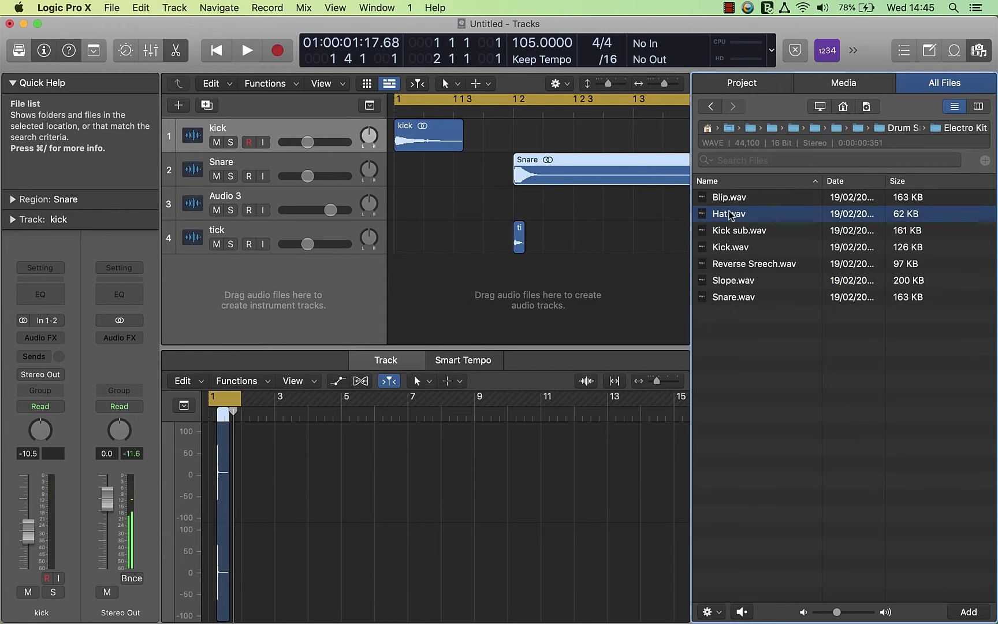
{"action": "left_click", "coordinate": [894, 127]}
{"action": "left_click", "coordinate": [730, 300]}
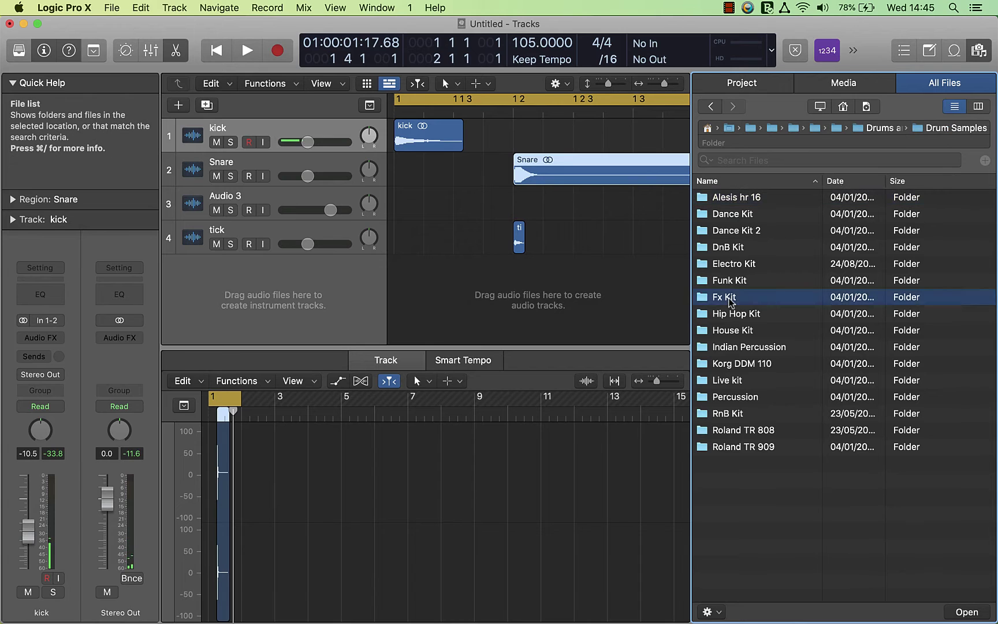
{"action": "double_click", "coordinate": [730, 300]}
{"action": "left_click", "coordinate": [744, 214]}
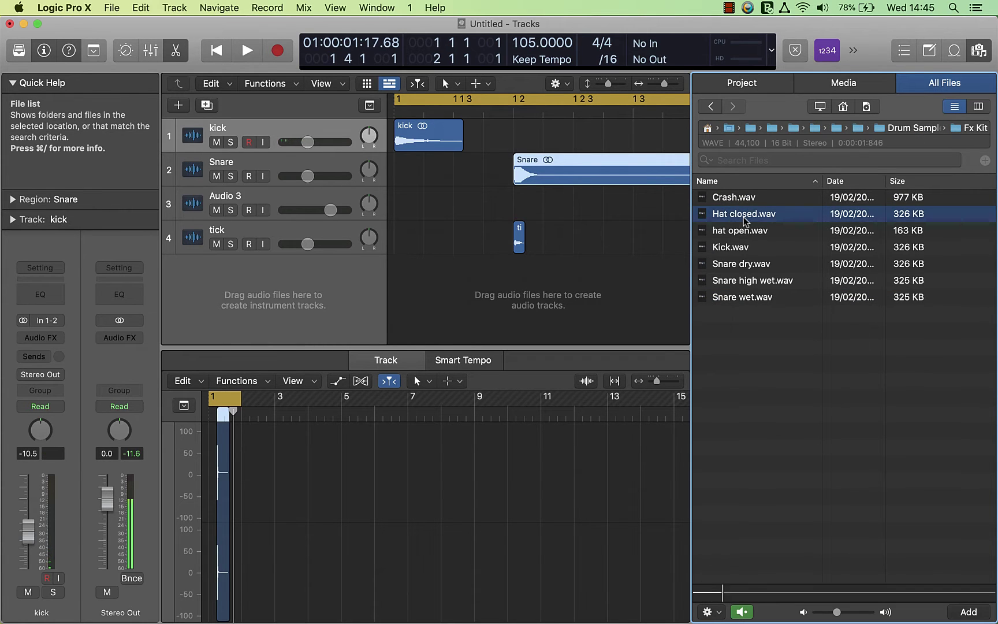
{"action": "left_click_drag", "start_coordinate": [744, 214], "coordinate": [404, 203]}
Shorten the Hat closed region to about one sixteenth note and add a fade-out at its end with the Fade tool.
{"action": "left_click_drag", "start_coordinate": [776, 215], "coordinate": [428, 208]}
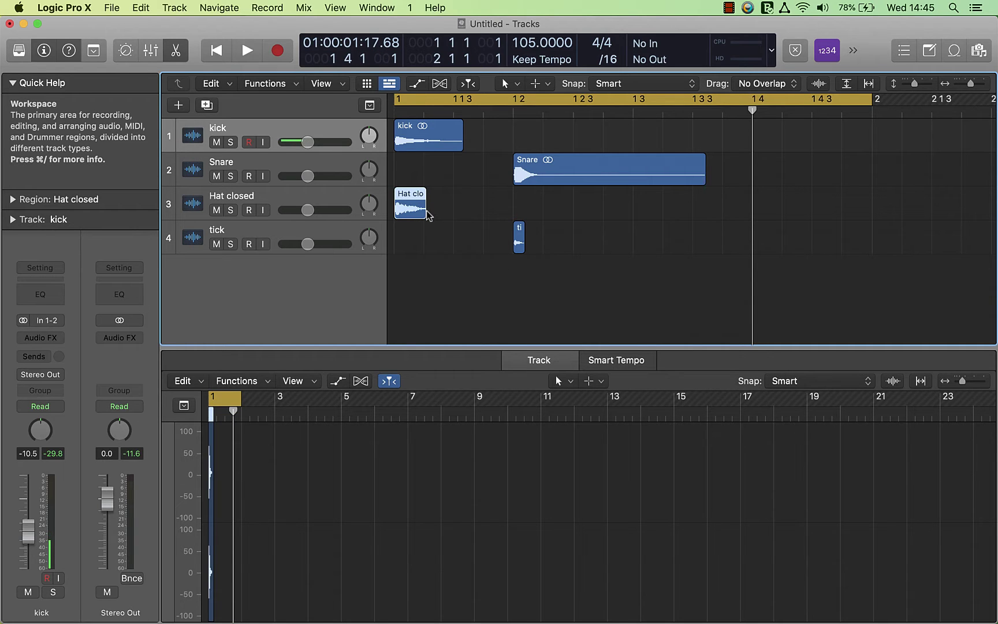
{"action": "key", "text": "t"}
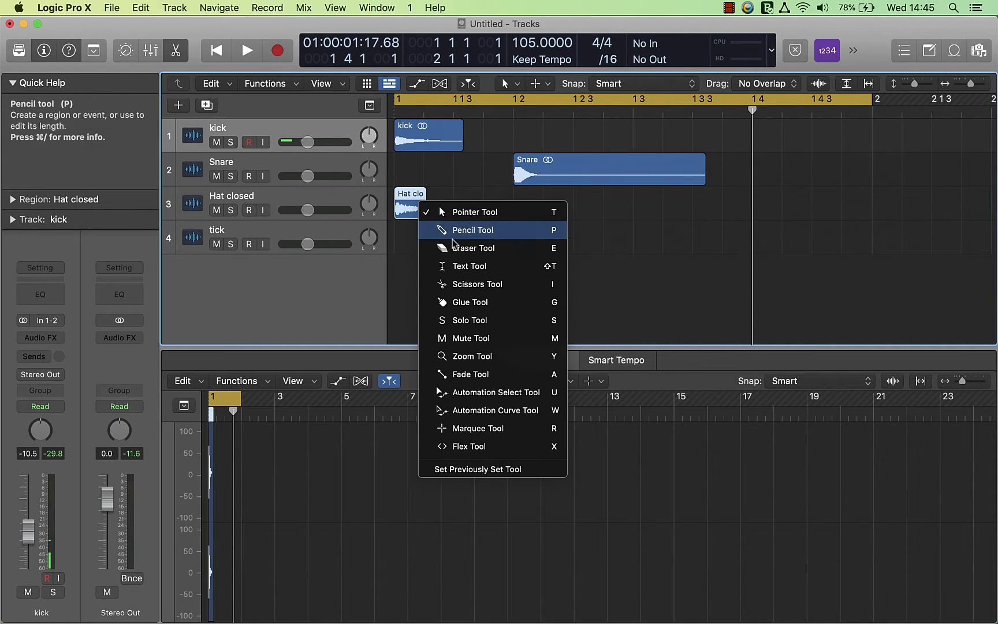
{"action": "left_click", "coordinate": [460, 374]}
{"action": "left_click", "coordinate": [446, 217]}
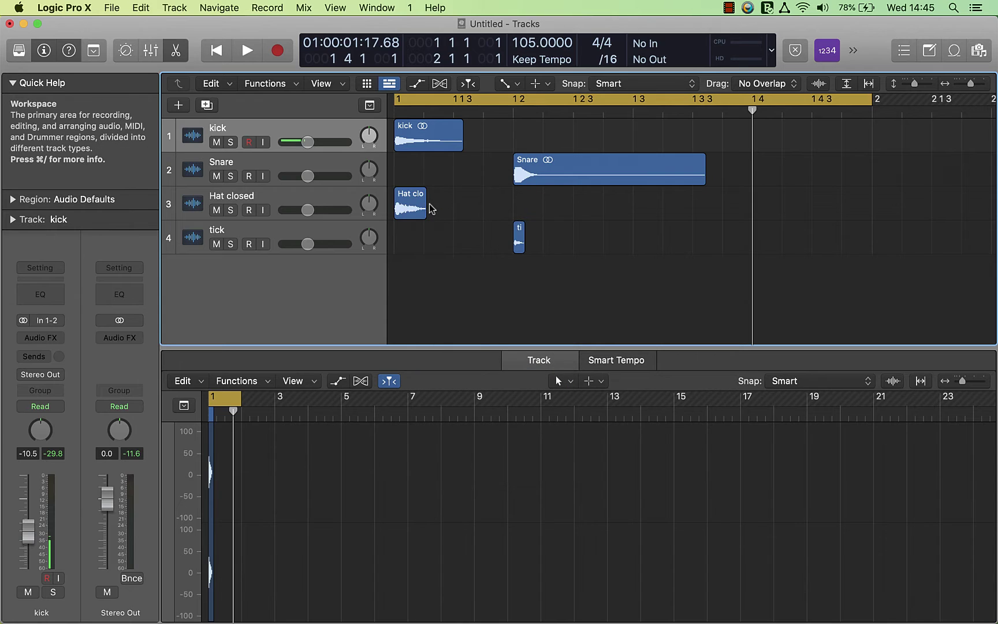
{"action": "left_click", "coordinate": [414, 208]}
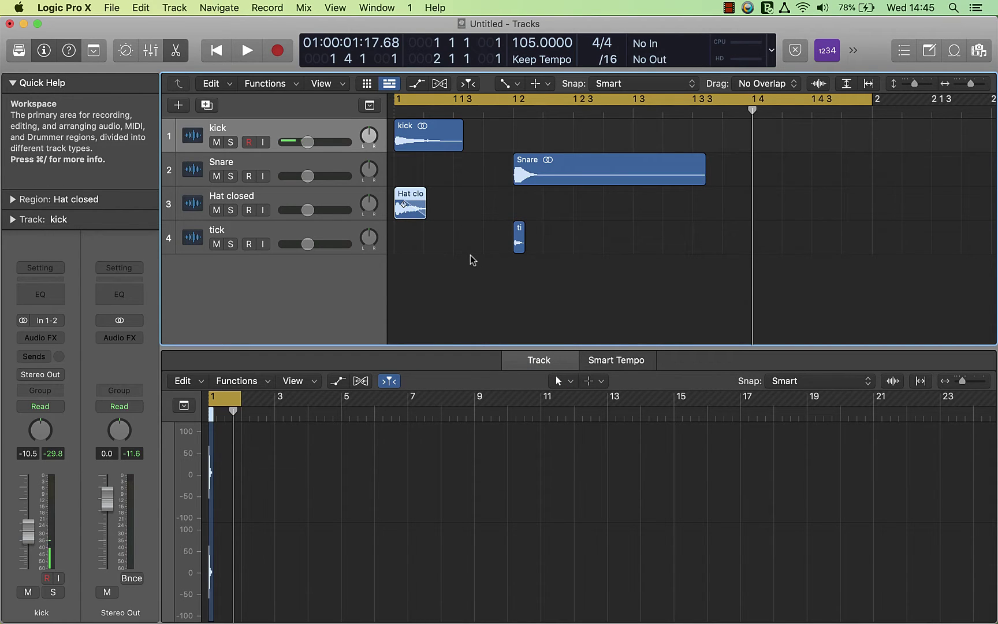
Solo the Hat closed track and play the shortened hat several times to check its sound.
{"action": "key", "text": "Down"}
{"action": "key", "text": "Down"}
{"action": "key", "text": "s"}
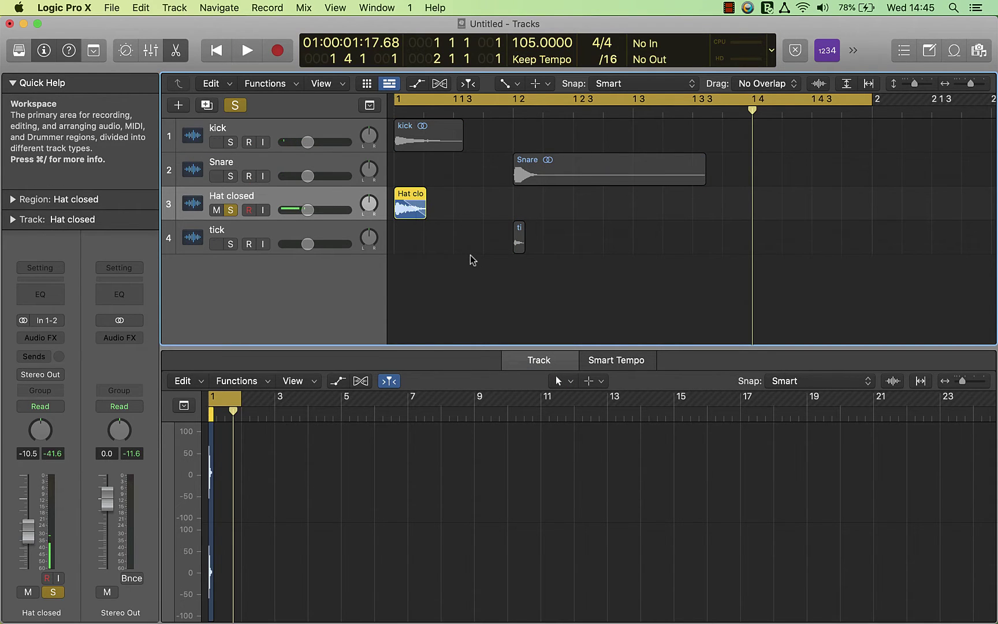
{"action": "key", "text": "space"}
{"action": "key", "text": "space"}
{"action": "key", "text": "space"}
{"action": "key", "text": "space"}
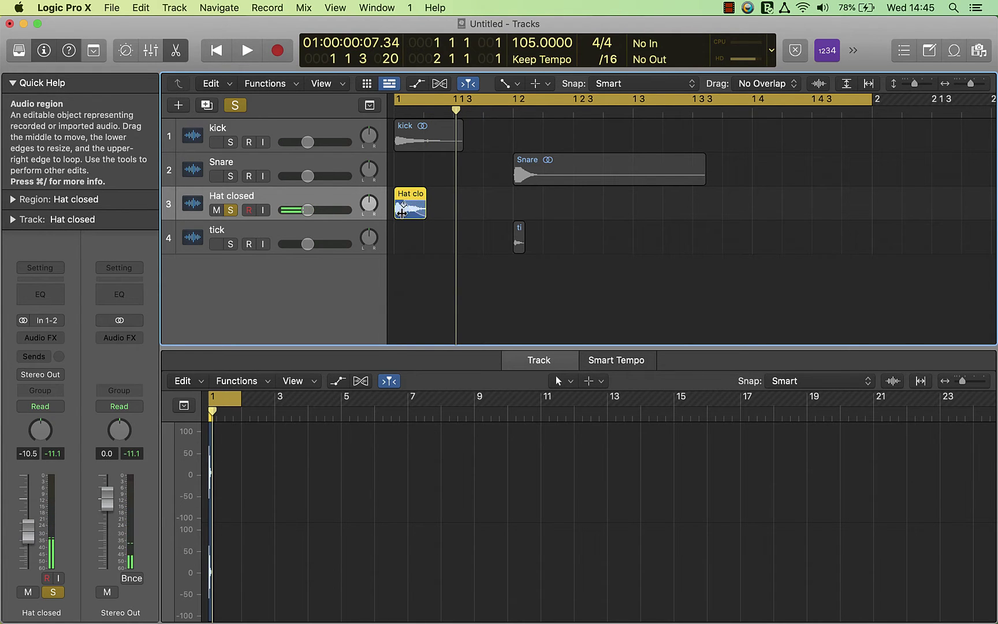
{"action": "key", "text": "space"}
{"action": "key", "text": "space"}
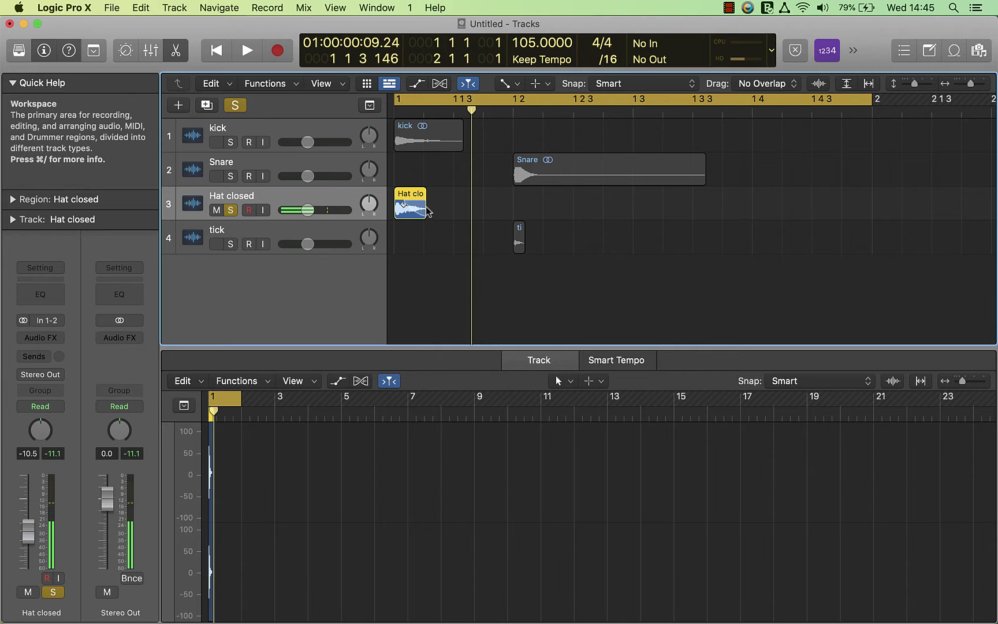
Trim the Hat closed region further to about 167 ticks, audition it, and unsolo the track for playback of the whole beat.
{"action": "left_click_drag", "start_coordinate": [426, 210], "coordinate": [416, 211]}
{"action": "key", "text": "space"}
{"action": "key", "text": "space"}
{"action": "key", "text": "space"}
{"action": "left_click", "coordinate": [445, 247]}
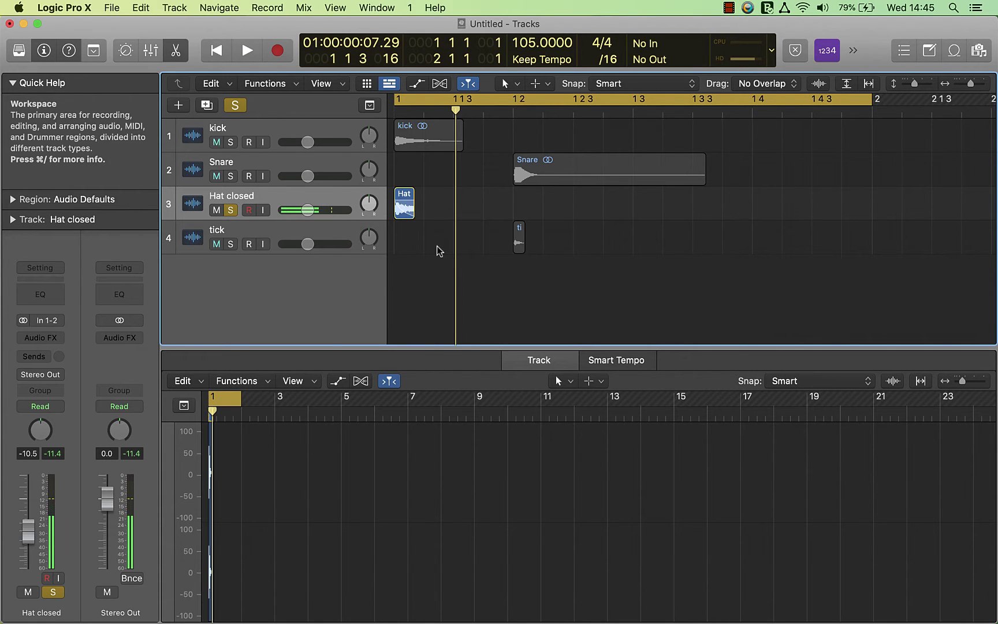
{"action": "key", "text": "s"}
{"action": "key", "text": "space"}
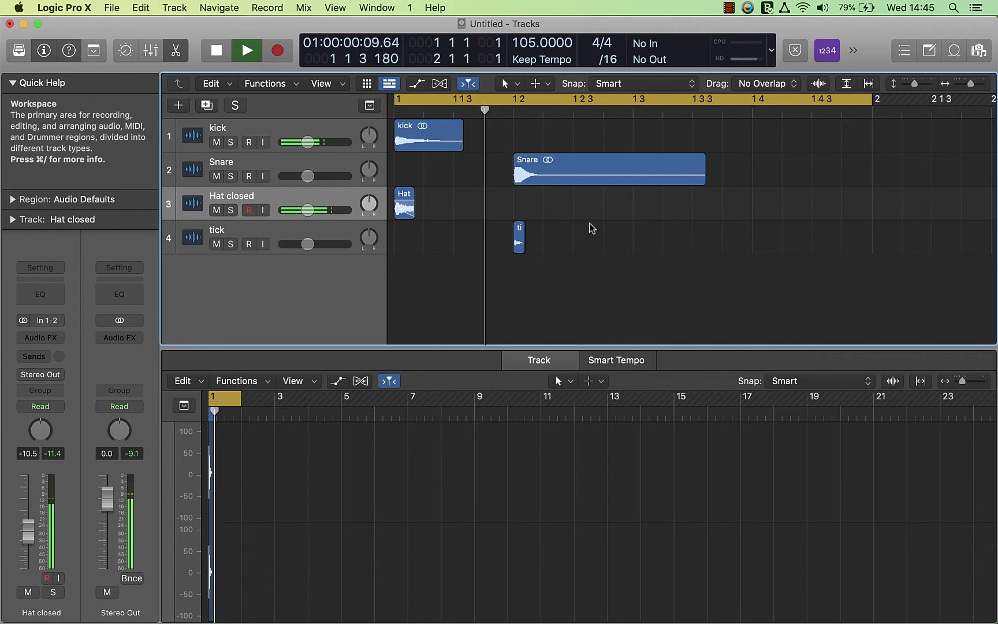
Arrange the tick region and a copy of it on the second and third sixteenths of beat 1, and set the playhead to beat 2.
{"action": "left_click_drag", "start_coordinate": [520, 236], "coordinate": [460, 238]}
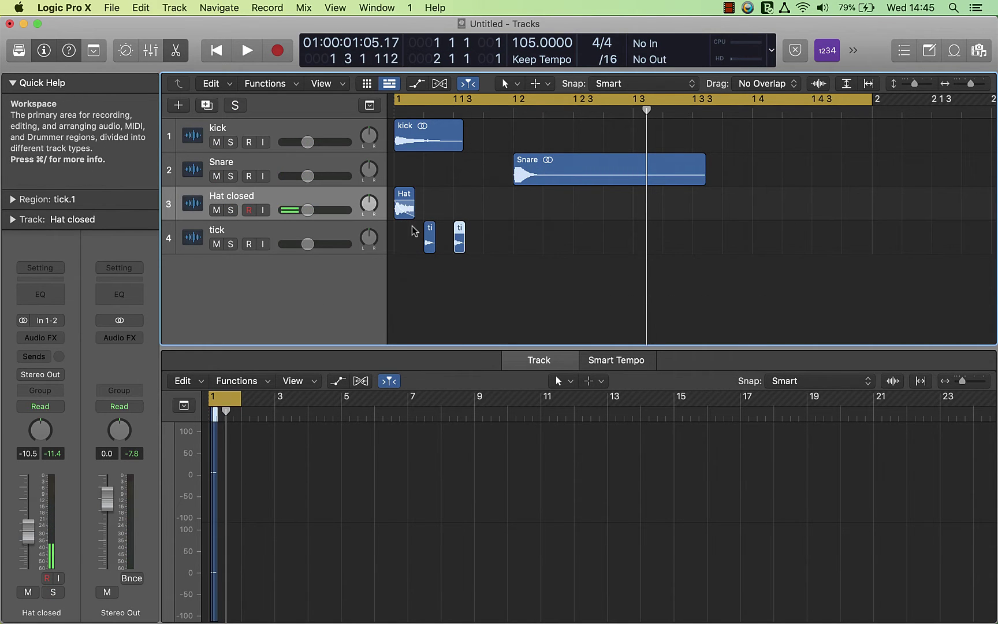
{"action": "left_click", "coordinate": [423, 109]}
{"action": "left_click_drag", "start_coordinate": [468, 115], "coordinate": [513, 111]}
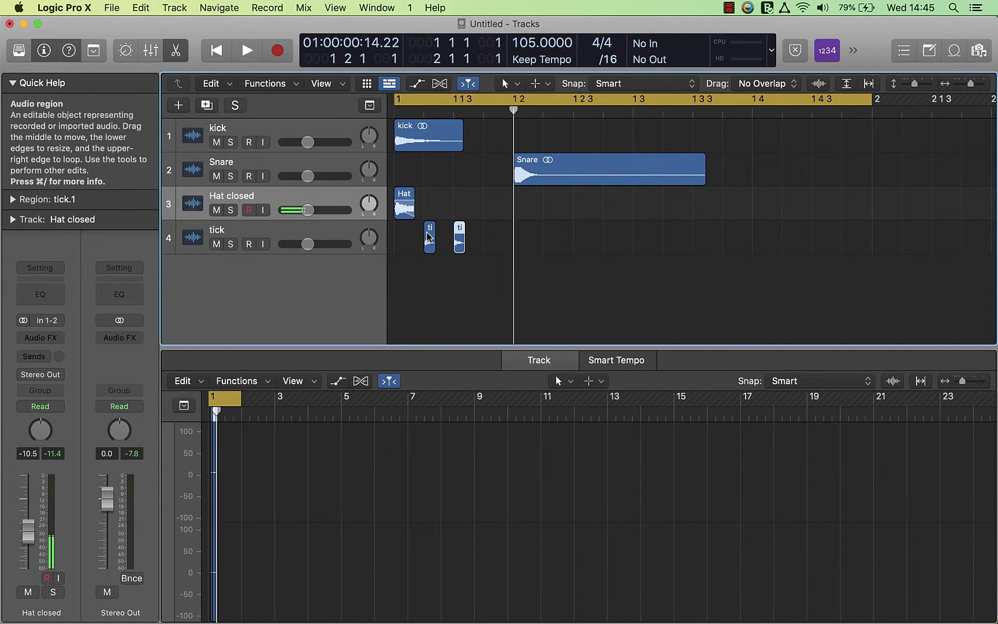
Shorten the Snare region to about one beat, copy it further along its track, and move the original to 1 1 4.
{"action": "left_click", "coordinate": [553, 171]}
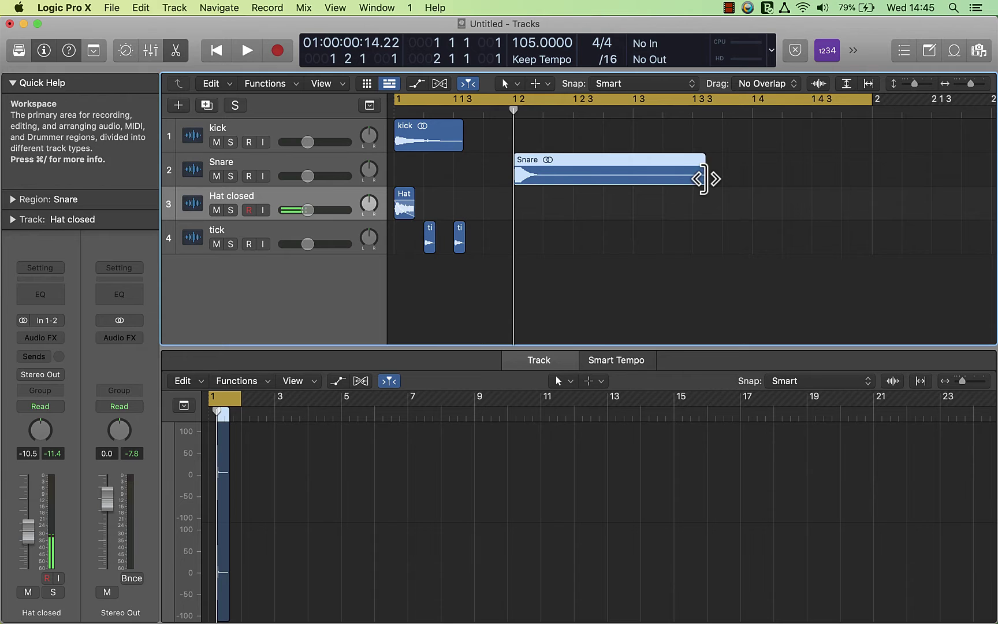
{"action": "left_click_drag", "start_coordinate": [703, 177], "coordinate": [629, 175]}
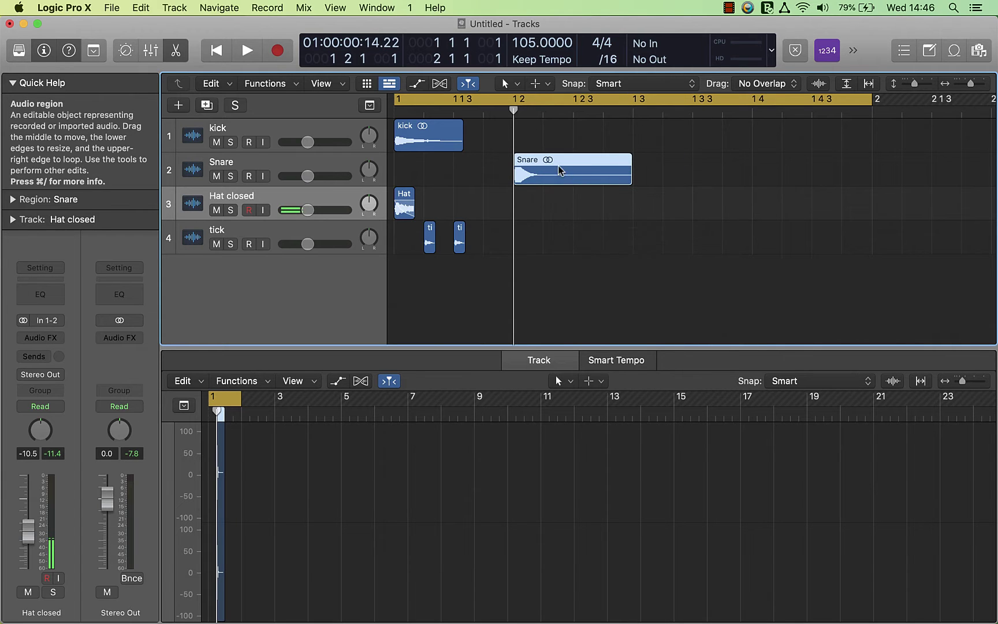
{"action": "left_click_drag", "start_coordinate": [550, 168], "coordinate": [789, 175]}
{"action": "left_click_drag", "start_coordinate": [537, 157], "coordinate": [506, 155]}
{"action": "left_click_drag", "start_coordinate": [797, 168], "coordinate": [740, 168]}
Copy the kick region to beat 2, move the Snare copy to 1 2 3, and play back the pattern.
{"action": "left_click_drag", "start_coordinate": [411, 130], "coordinate": [529, 128]}
{"action": "left_click_drag", "start_coordinate": [728, 173], "coordinate": [607, 173]}
{"action": "key", "text": "space"}
{"action": "key", "text": "space"}
{"action": "left_click", "coordinate": [569, 213]}
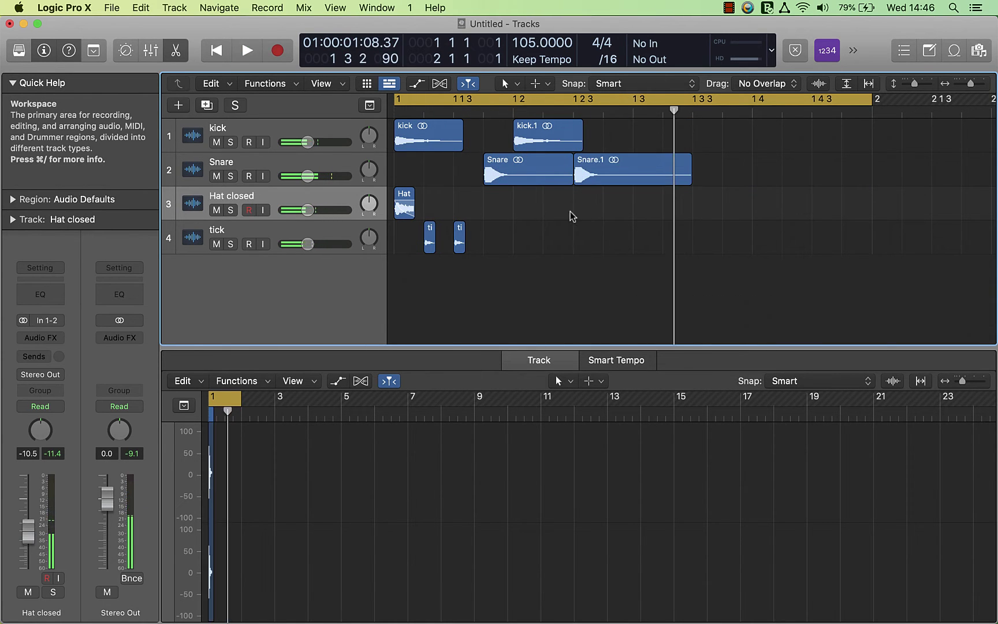
Copy the hat and the two tick regions together to position 1 2 2 1 and play back the pattern.
{"action": "left_click_drag", "start_coordinate": [402, 202], "coordinate": [550, 203]}
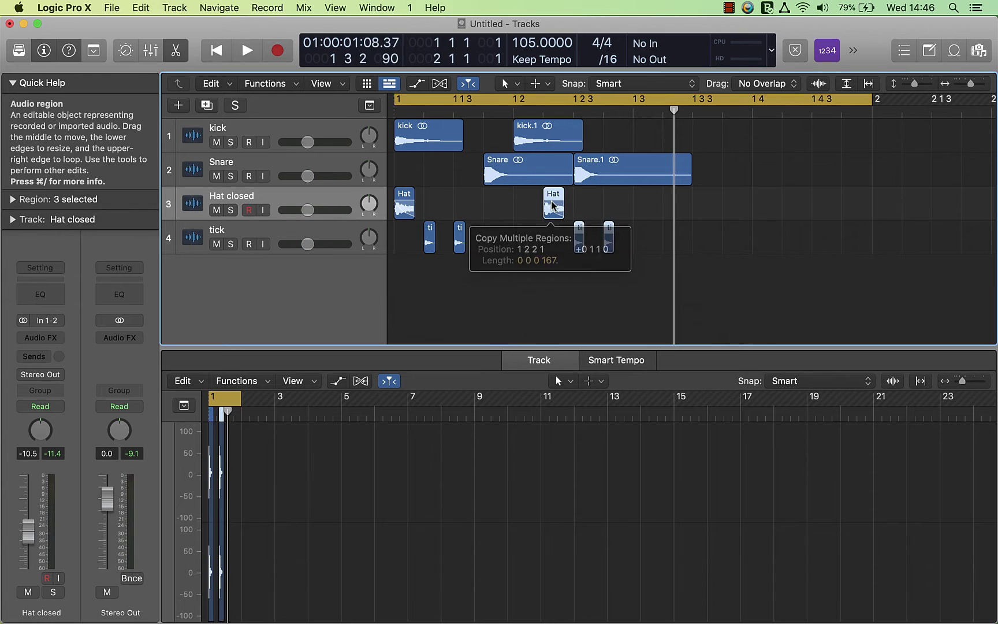
{"action": "key", "text": "space"}
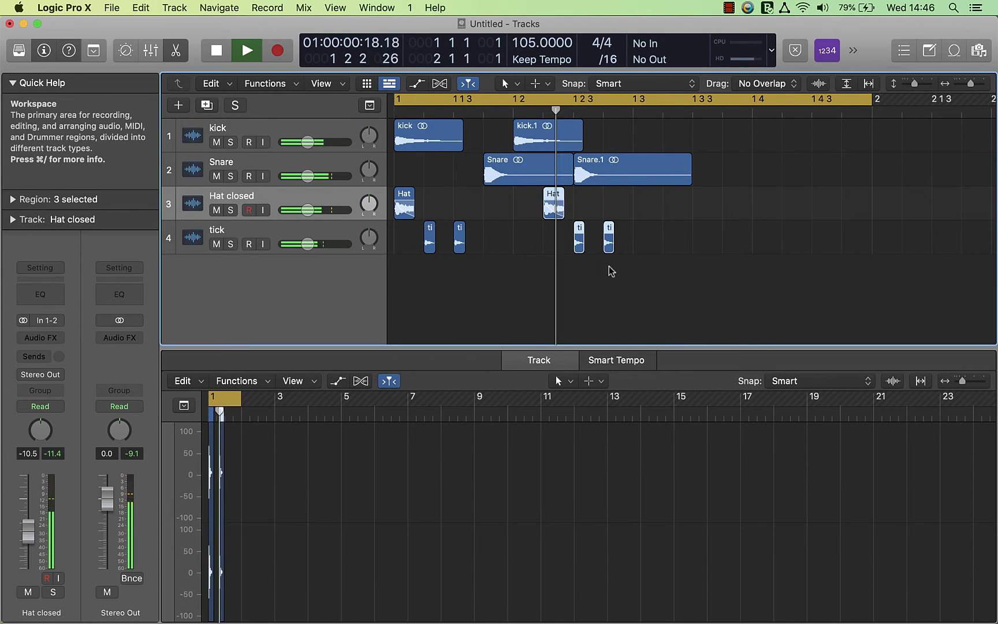
{"action": "key", "text": "space"}
Copy all kick, snare, hat and tick regions of the first two beats to beat 3.
{"action": "left_click", "coordinate": [662, 217]}
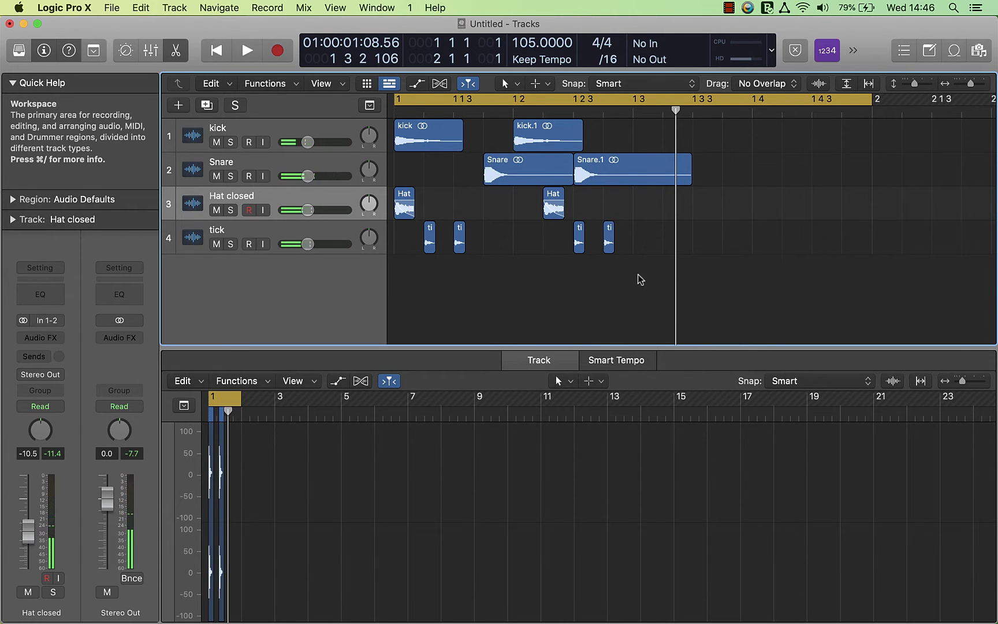
{"action": "left_click_drag", "start_coordinate": [653, 280], "coordinate": [657, 126]}
{"action": "left_click", "coordinate": [743, 241]}
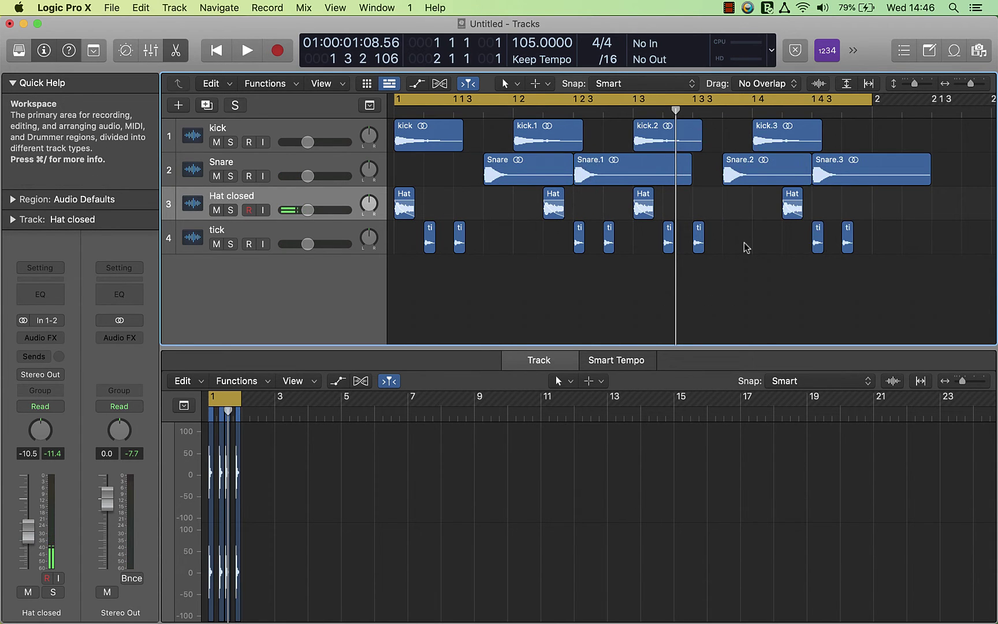
Move the last two Snare regions earlier to 1 3 3 and beat 4, and play back the full bar.
{"action": "left_click", "coordinate": [848, 171]}
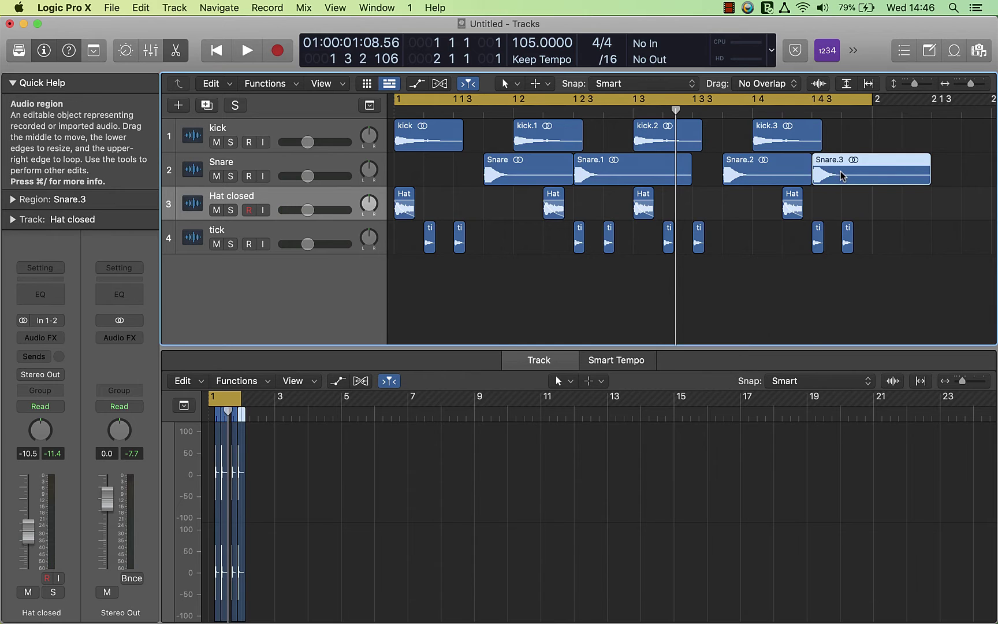
{"action": "left_click_drag", "start_coordinate": [840, 171], "coordinate": [753, 179]}
{"action": "key", "text": "space"}
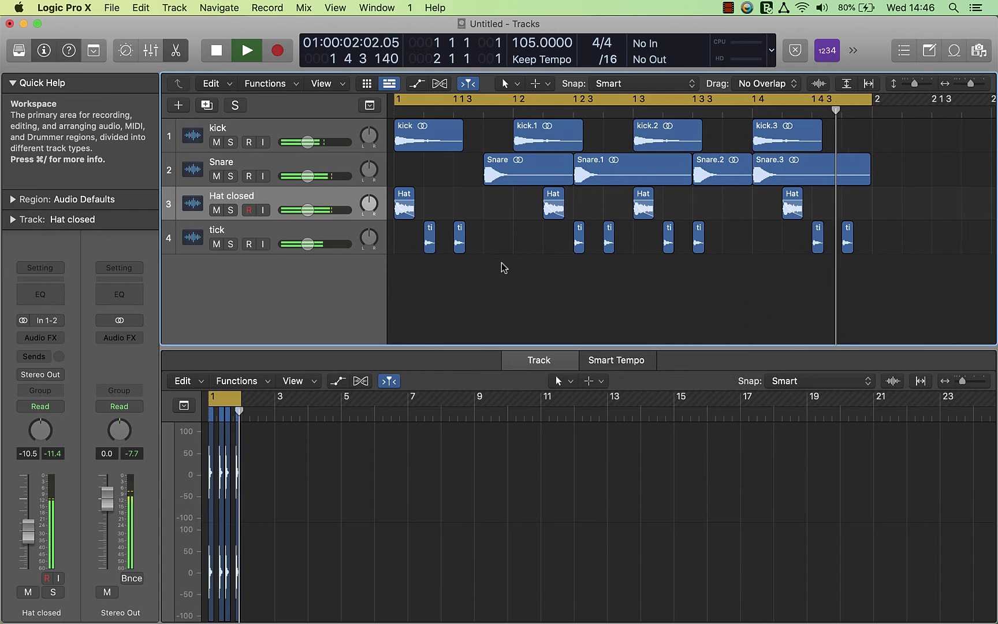
{"action": "key", "text": "space"}
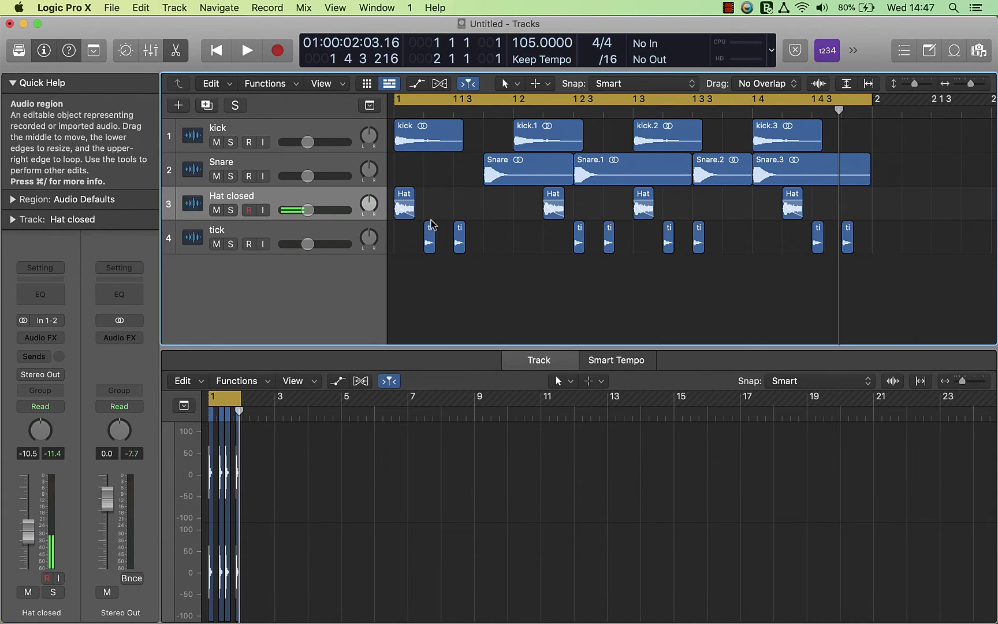
Vary the gain of individual tick regions across the bar, using -7.5, -6.5, -6.8 and -7.6 dB, and play back the pattern.
{"action": "left_click", "coordinate": [431, 241]}
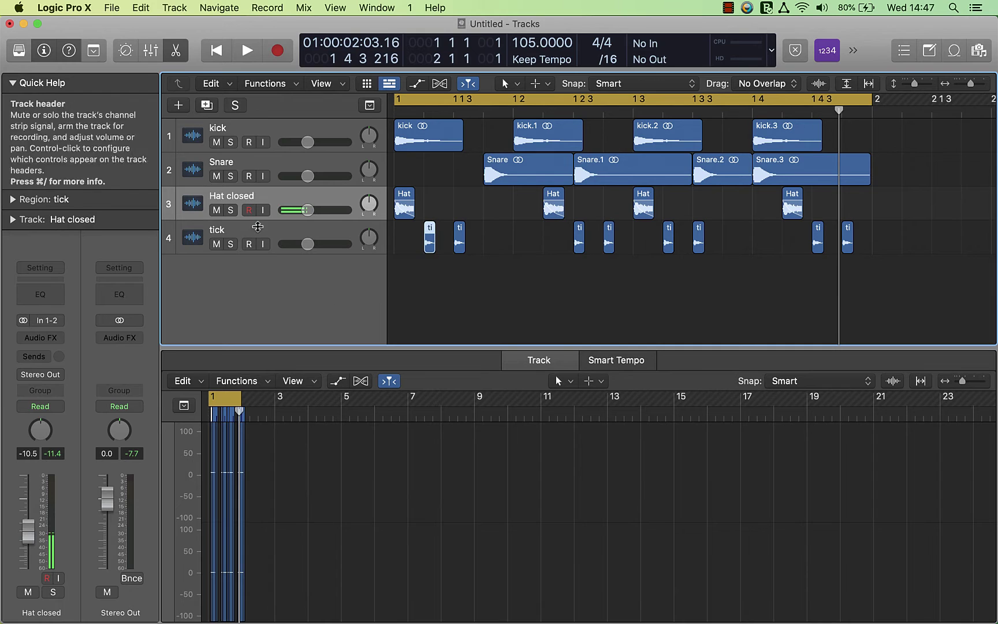
{"action": "left_click", "coordinate": [11, 83]}
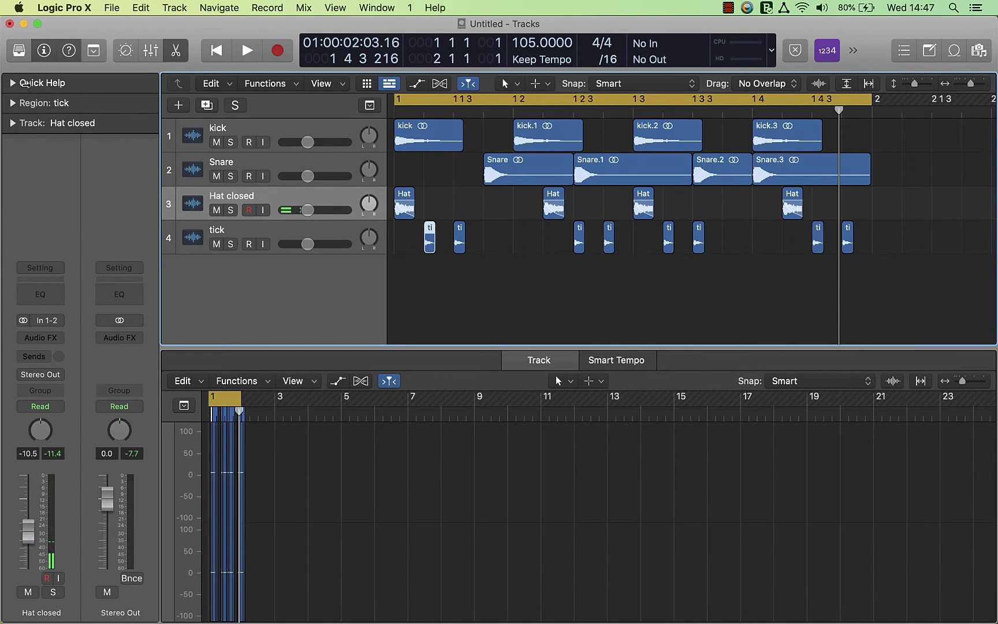
{"action": "left_click", "coordinate": [12, 103]}
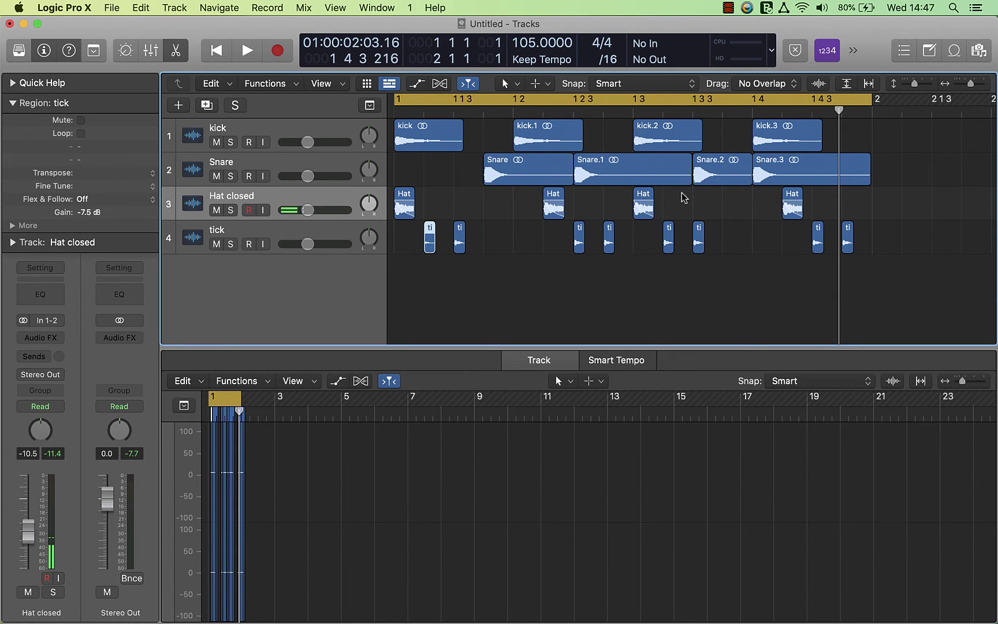
{"action": "left_click", "coordinate": [609, 233]}
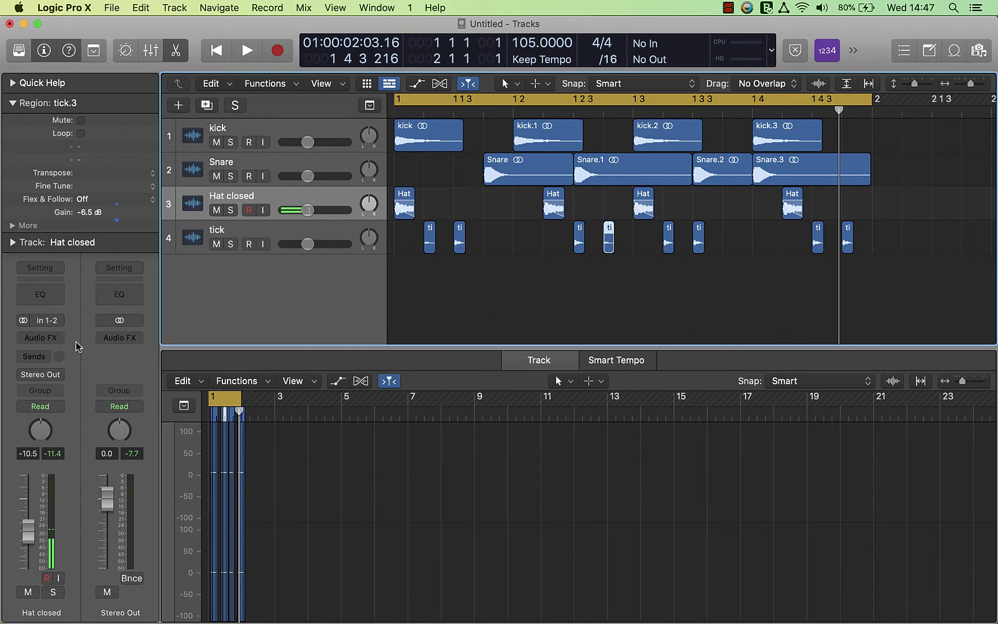
{"action": "left_click", "coordinate": [668, 239]}
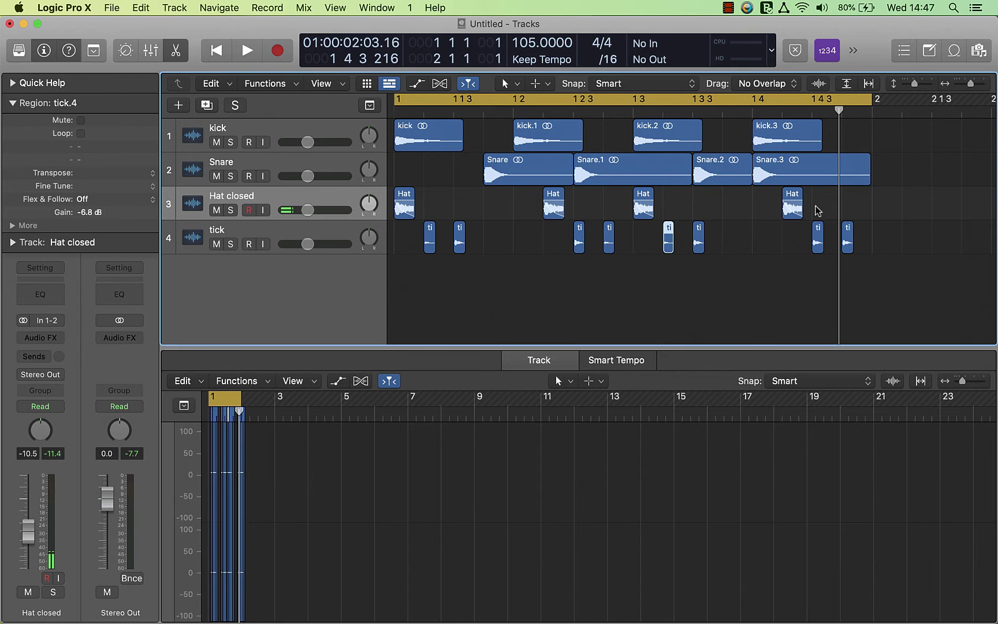
{"action": "left_click", "coordinate": [849, 236]}
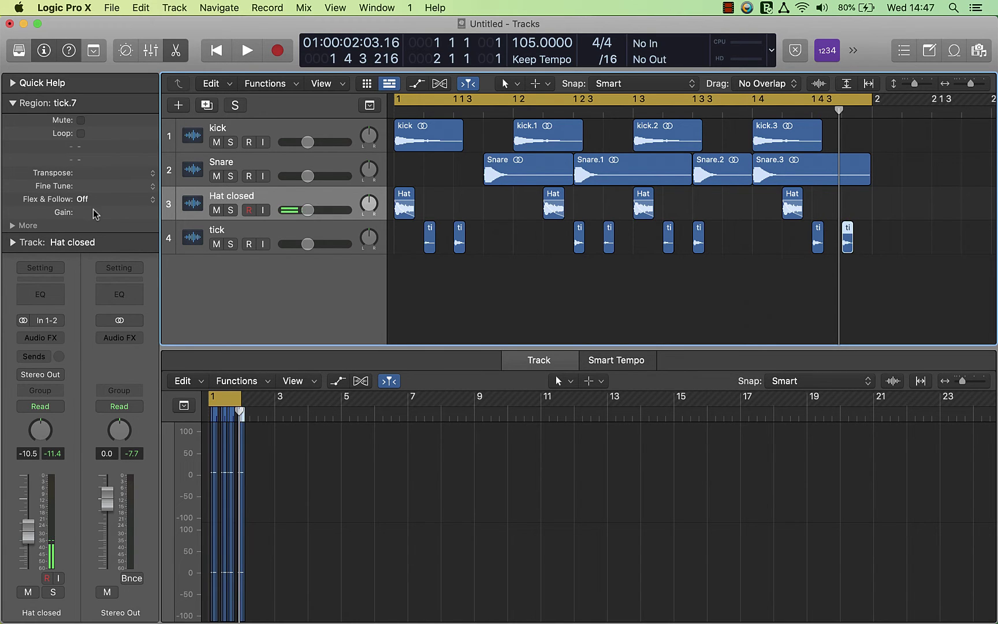
{"action": "key", "text": "space"}
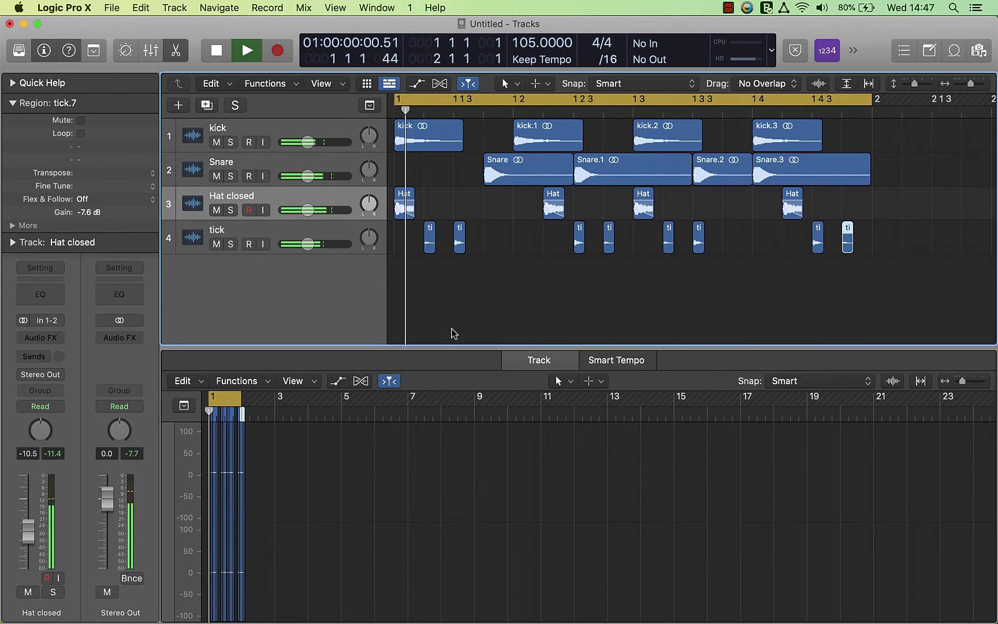
{"action": "left_click", "coordinate": [432, 303]}
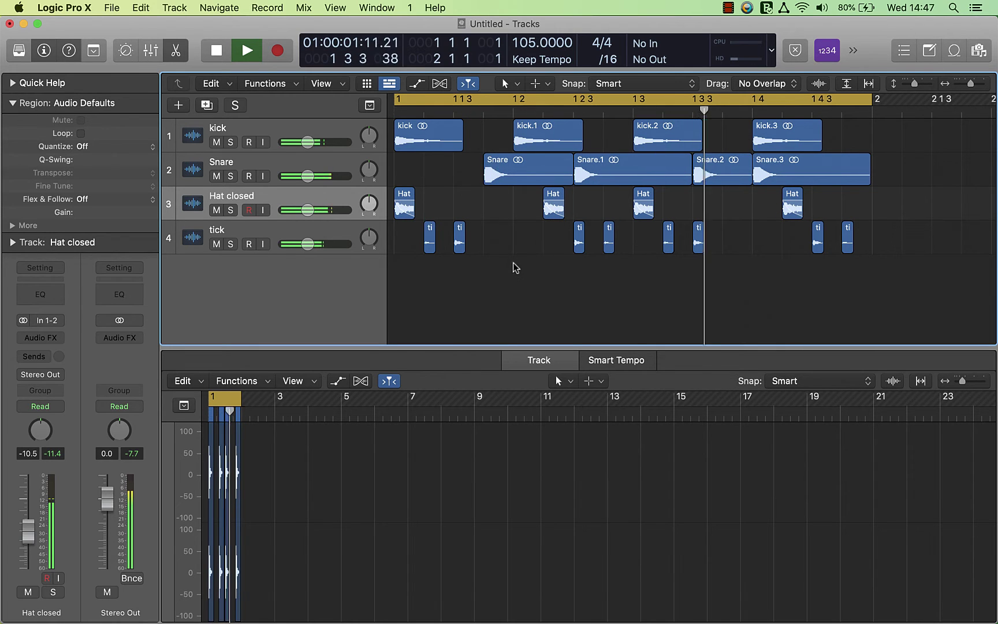
{"action": "key", "text": "space"}
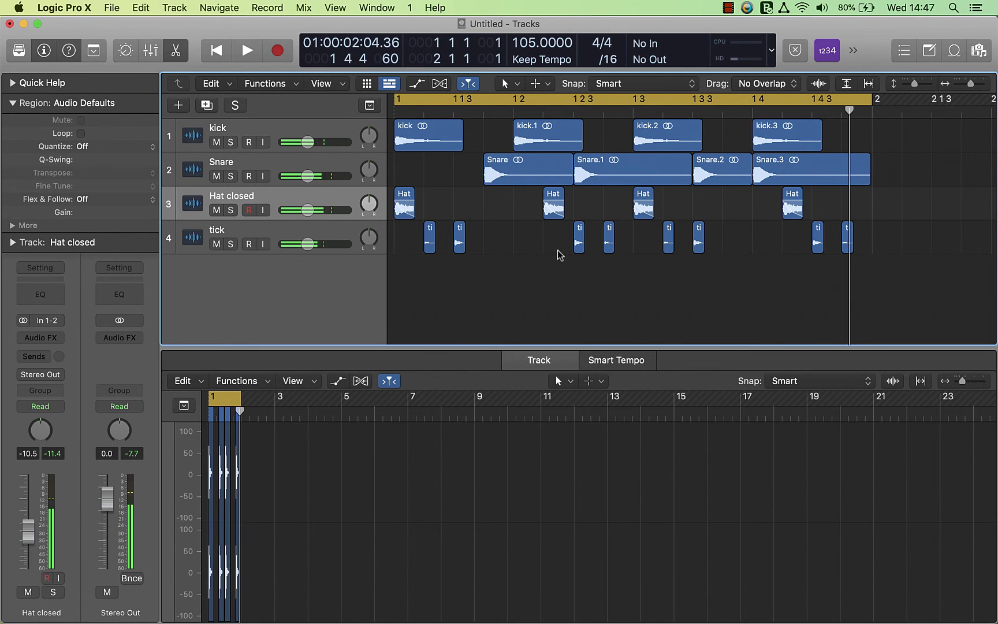
Duplicate the tick track with its regions onto a new track and shift all the copies two sixteenths later.
{"action": "left_click", "coordinate": [277, 233]}
{"action": "left_click_drag", "start_coordinate": [264, 232], "coordinate": [260, 280]}
{"action": "left_click", "coordinate": [540, 278]}
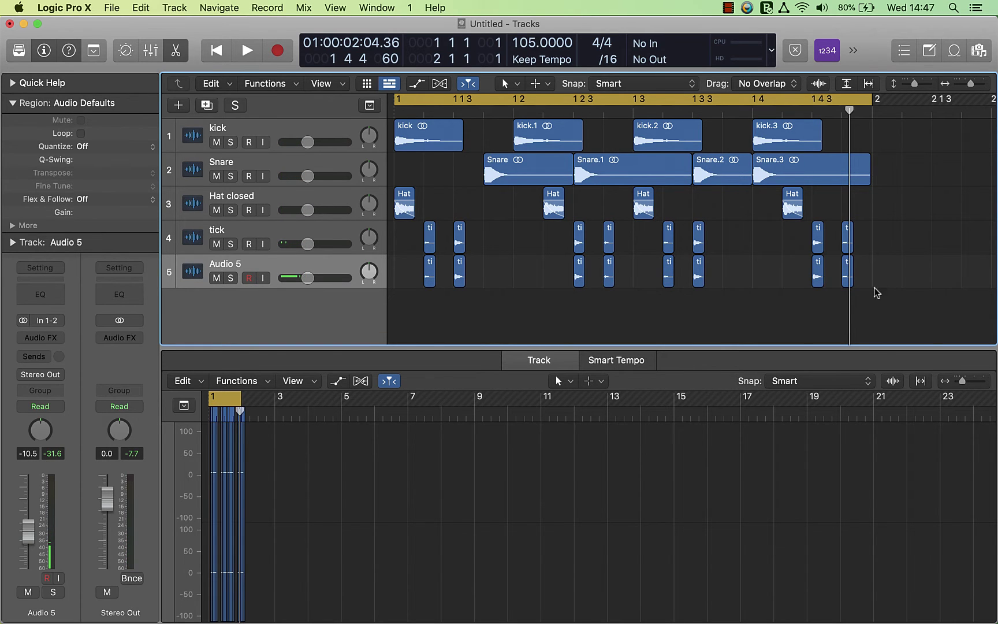
{"action": "left_click_drag", "start_coordinate": [876, 292], "coordinate": [489, 276]}
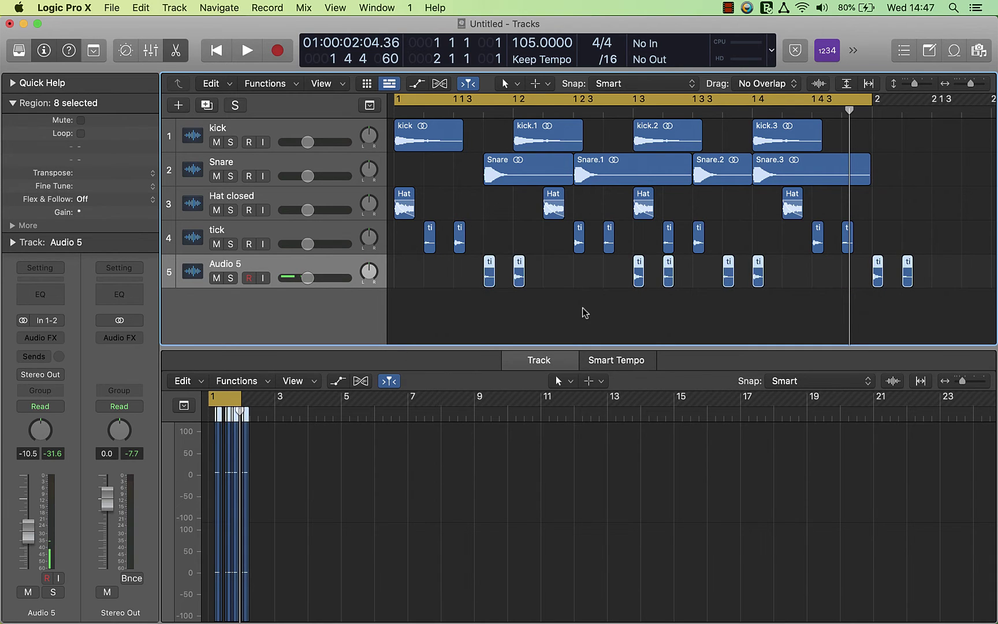
{"action": "left_click", "coordinate": [583, 309]}
Set the grid division to /32, form a closely spaced group of three ticks before beat 2 on Audio 5, and play back.
{"action": "left_click", "coordinate": [616, 61]}
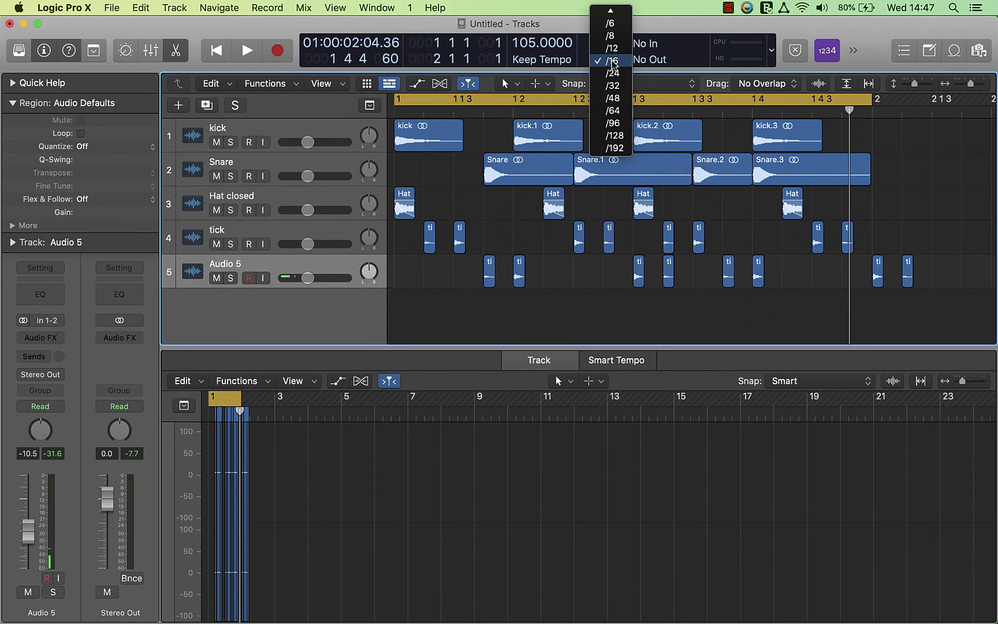
{"action": "left_click", "coordinate": [617, 81]}
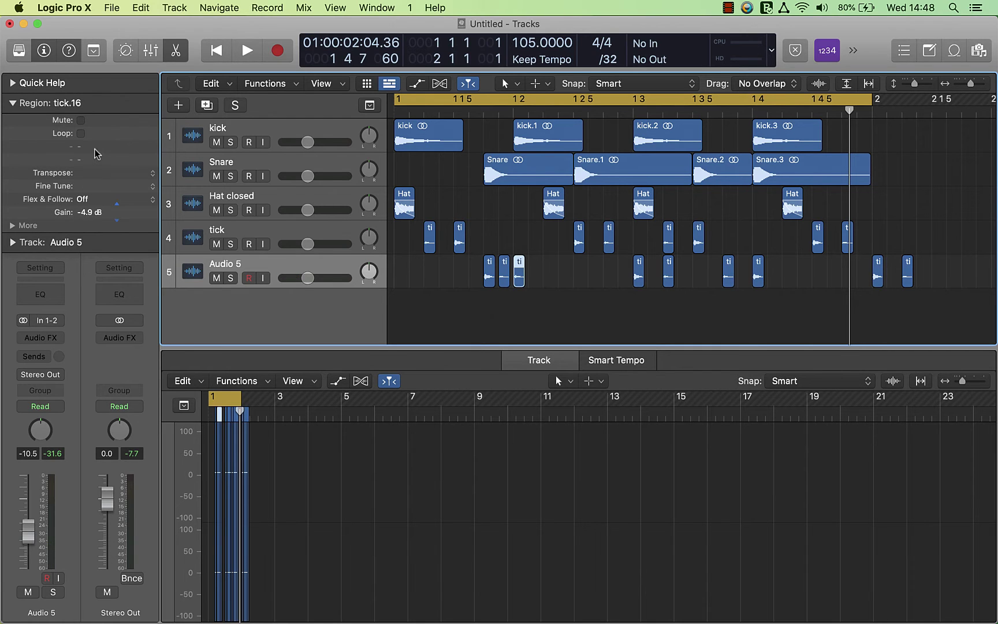
{"action": "left_click", "coordinate": [488, 276]}
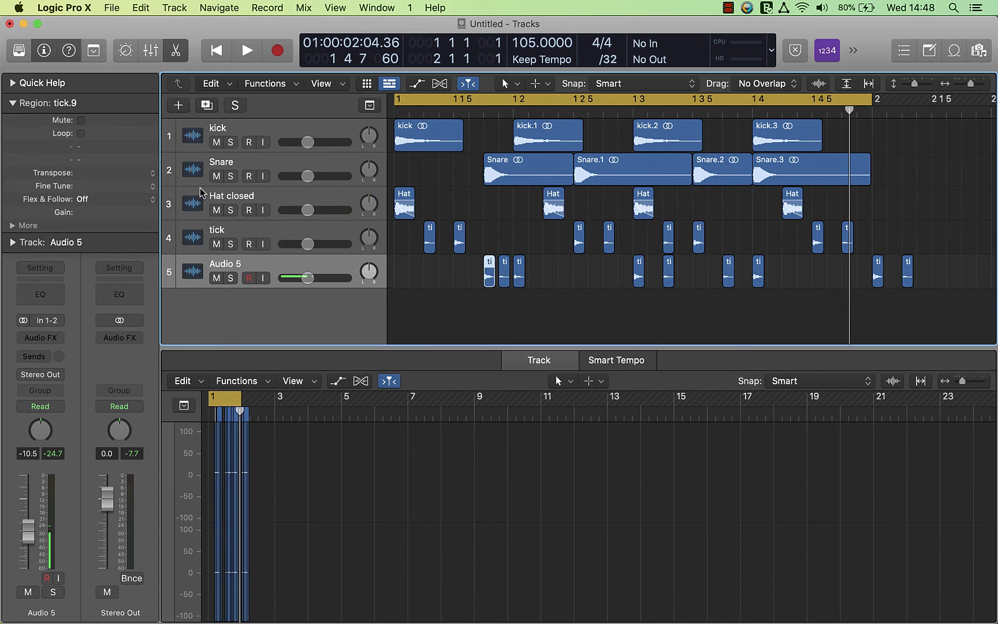
{"action": "key", "text": "space"}
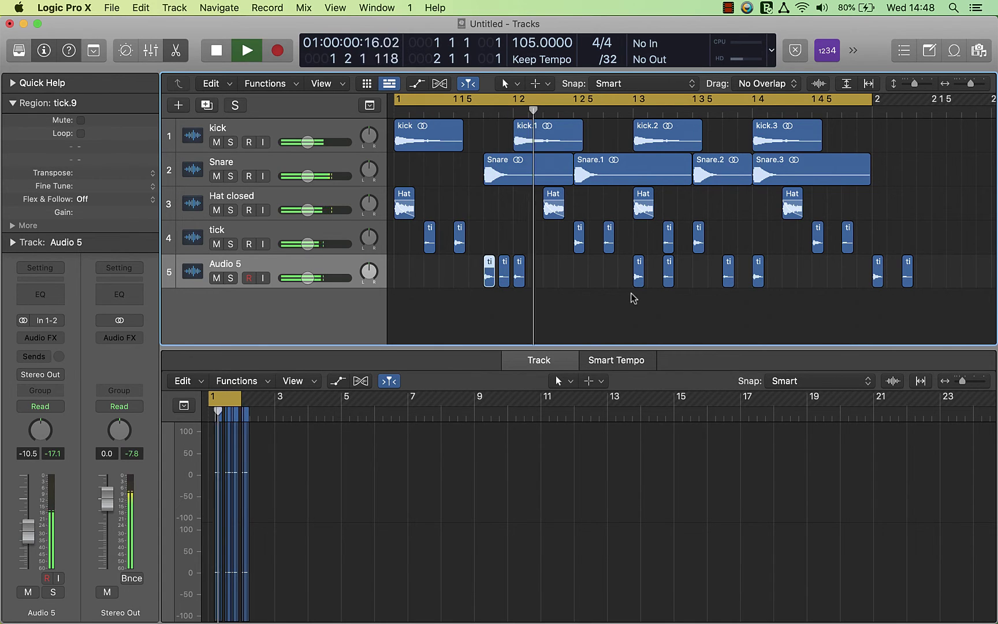
Move the group of three ticks on Audio 5 later so it starts on beat 2, and listen to the result.
{"action": "left_click_drag", "start_coordinate": [542, 312], "coordinate": [465, 258]}
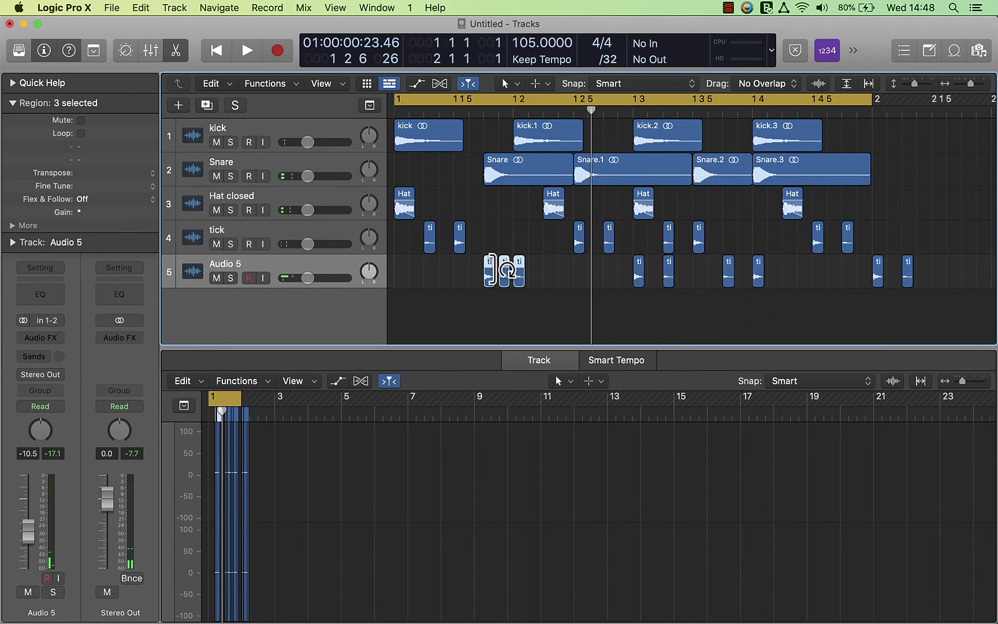
{"action": "left_click_drag", "start_coordinate": [489, 271], "coordinate": [518, 272]}
{"action": "left_click", "coordinate": [512, 316]}
{"action": "key", "text": "space"}
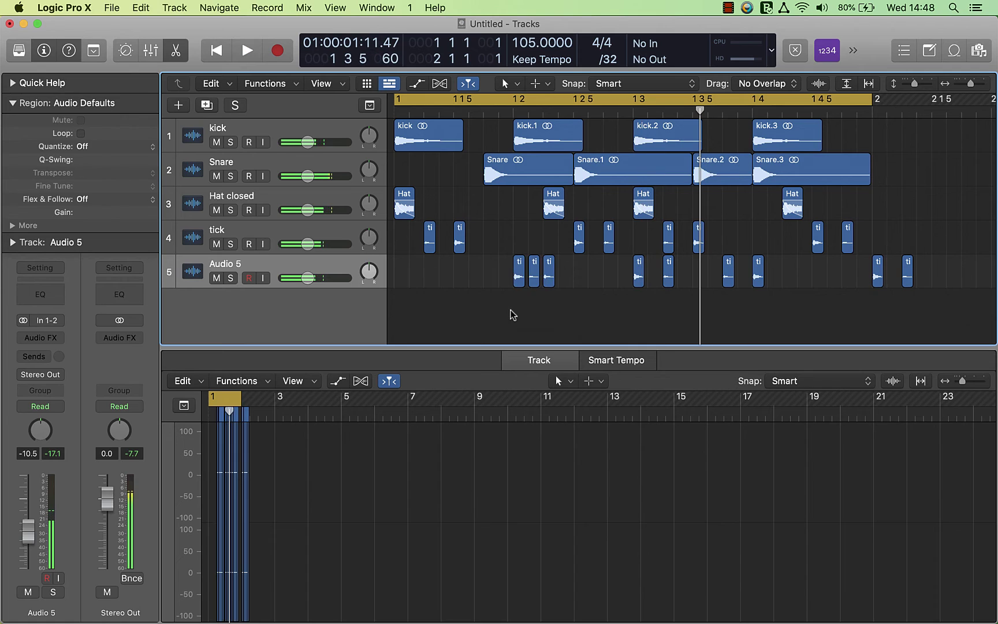
Transpose the second tick of the beat 2 group by +2 and the third by +4.
{"action": "left_click", "coordinate": [532, 274]}
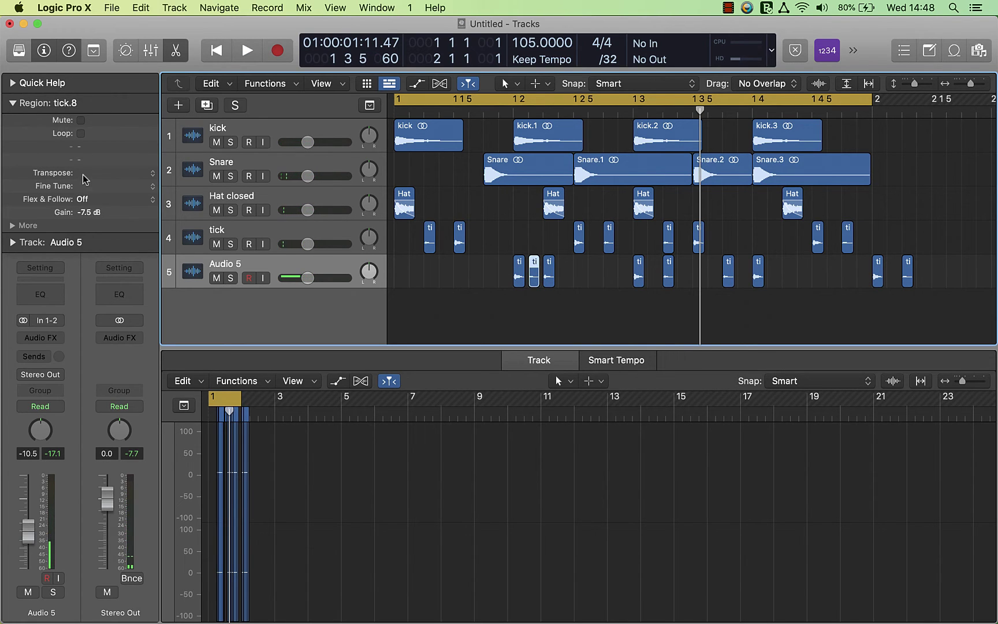
{"action": "left_click_drag", "start_coordinate": [83, 172], "coordinate": [89, 167]}
{"action": "left_click", "coordinate": [550, 264]}
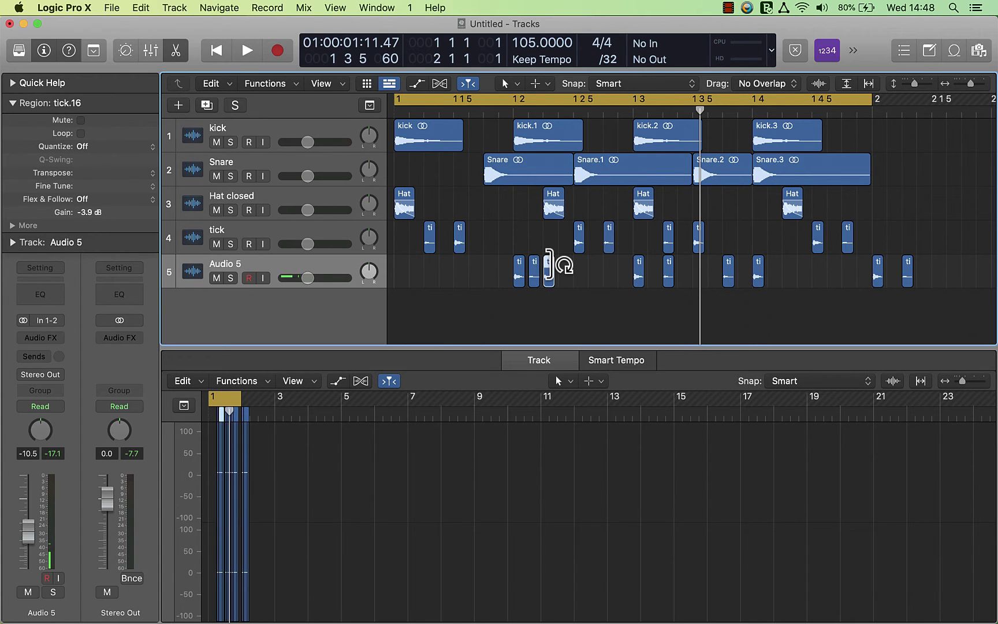
{"action": "left_click_drag", "start_coordinate": [93, 169], "coordinate": [96, 162]}
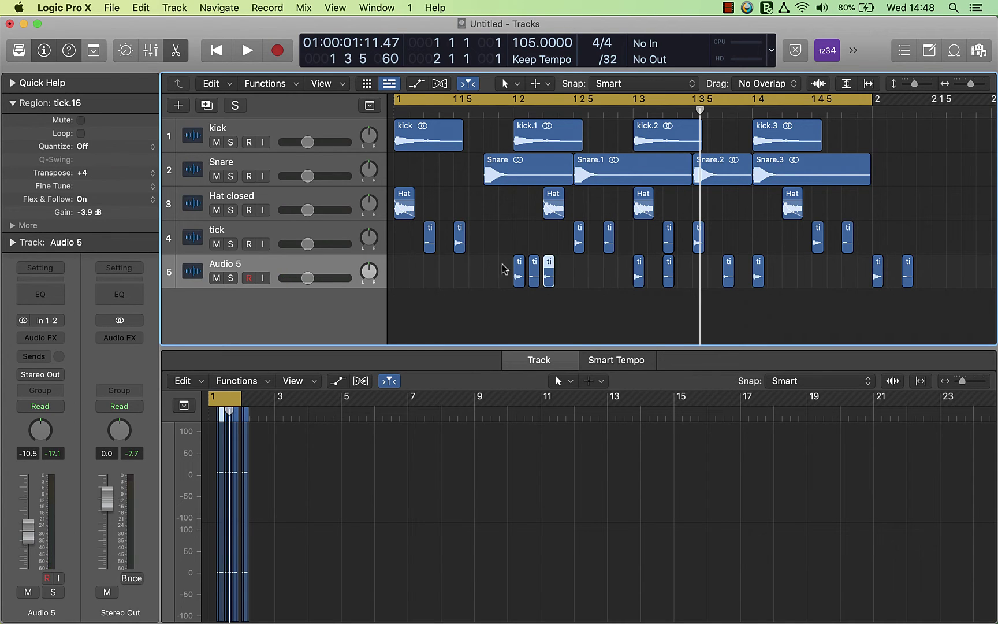
{"action": "left_click", "coordinate": [518, 273]}
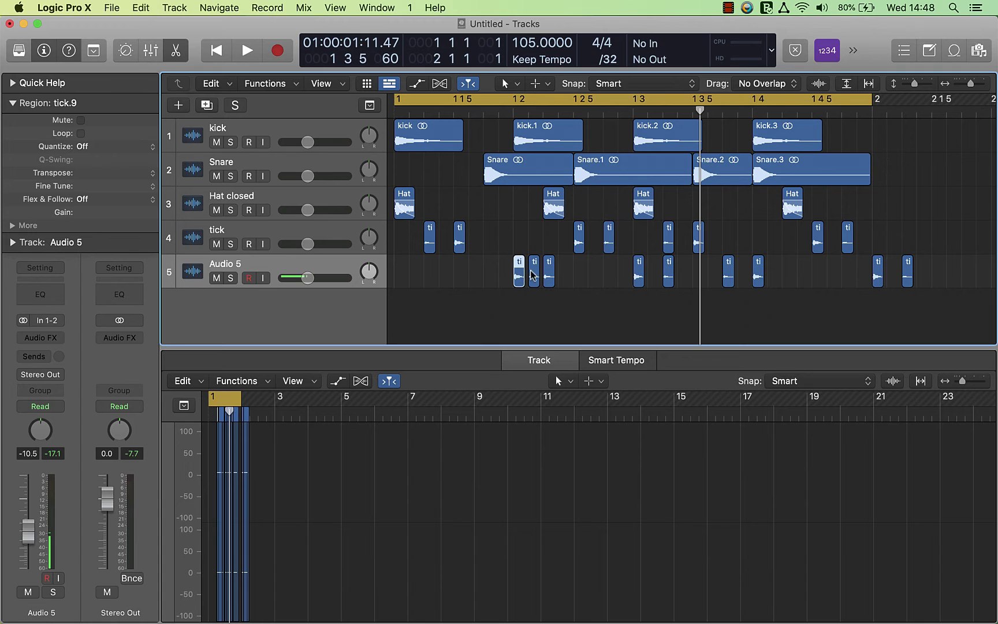
{"action": "left_click", "coordinate": [534, 275]}
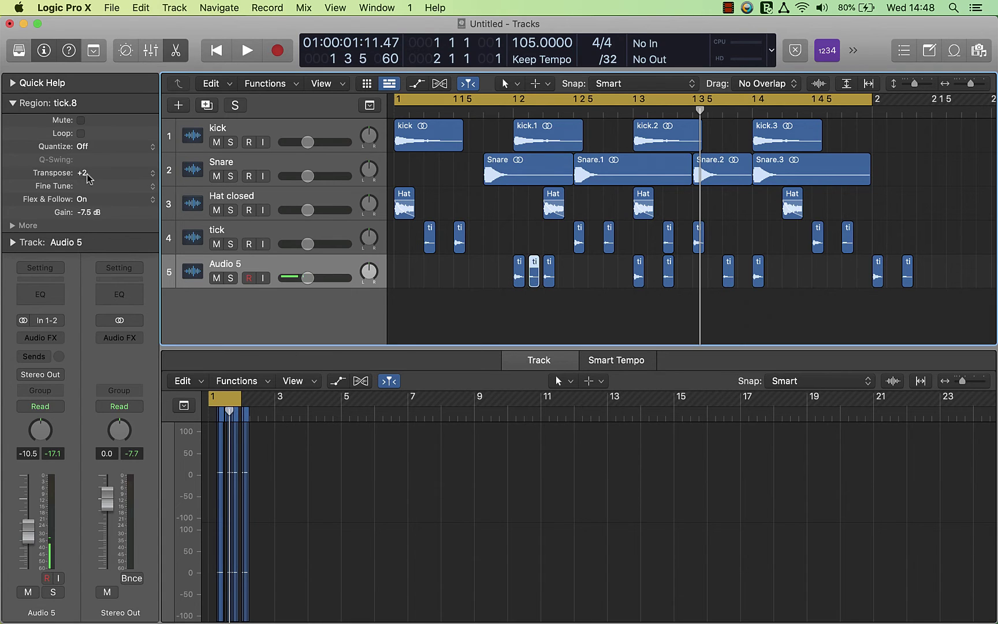
{"action": "left_click", "coordinate": [549, 276]}
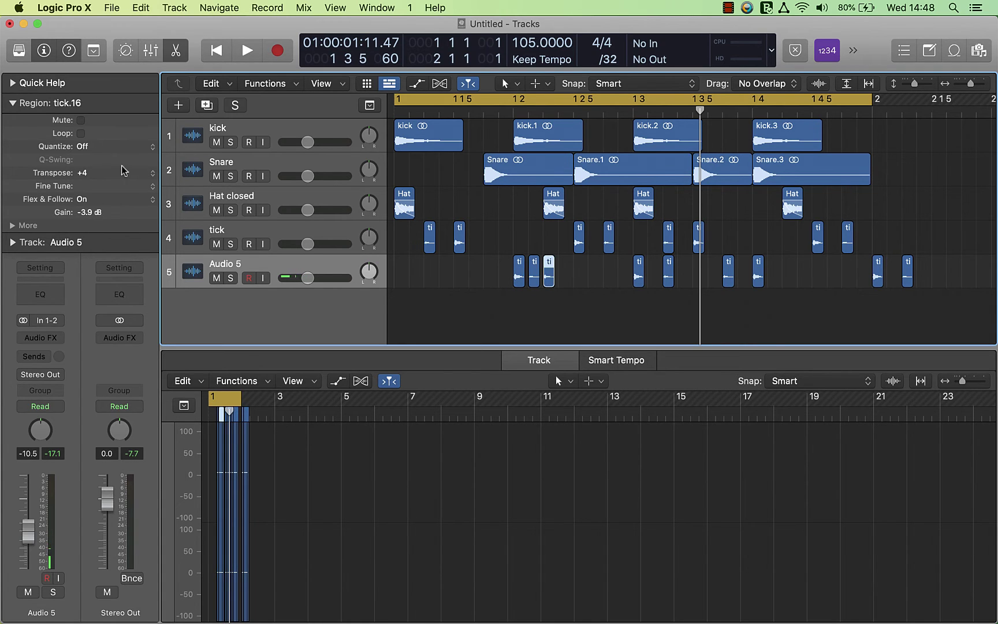
Play the bar from the start and solo the Audio 5 track to hear the transposed ticks.
{"action": "key", "text": "Return"}
{"action": "key", "text": "space"}
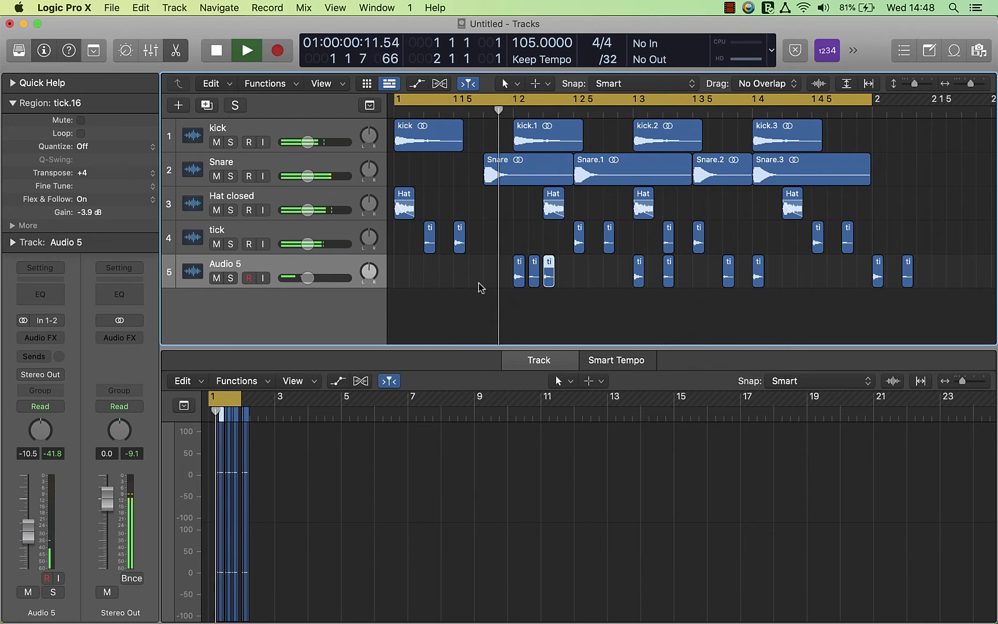
{"action": "key", "text": "s"}
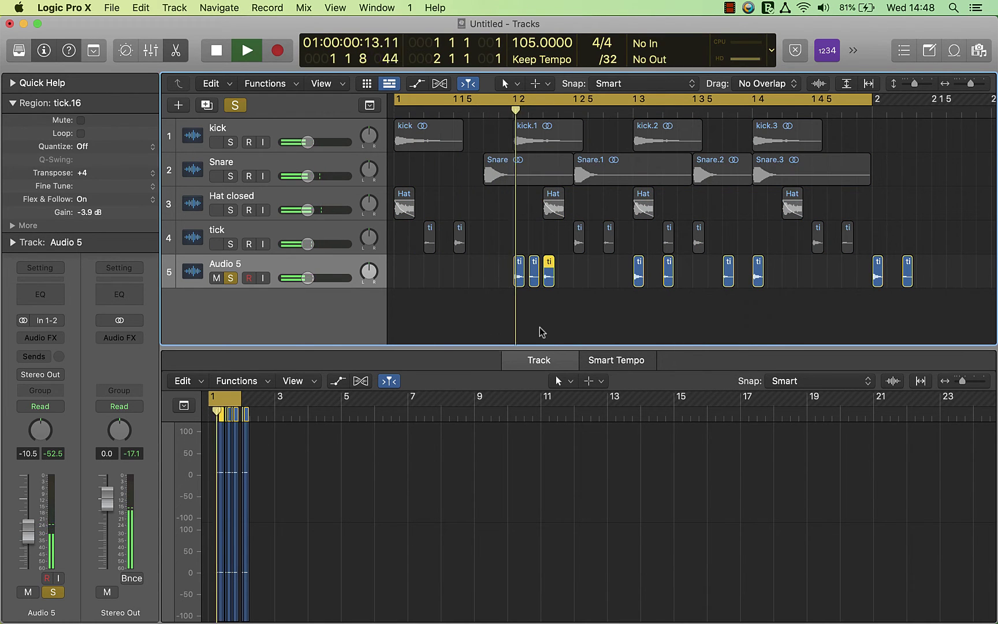
{"action": "key", "text": "space"}
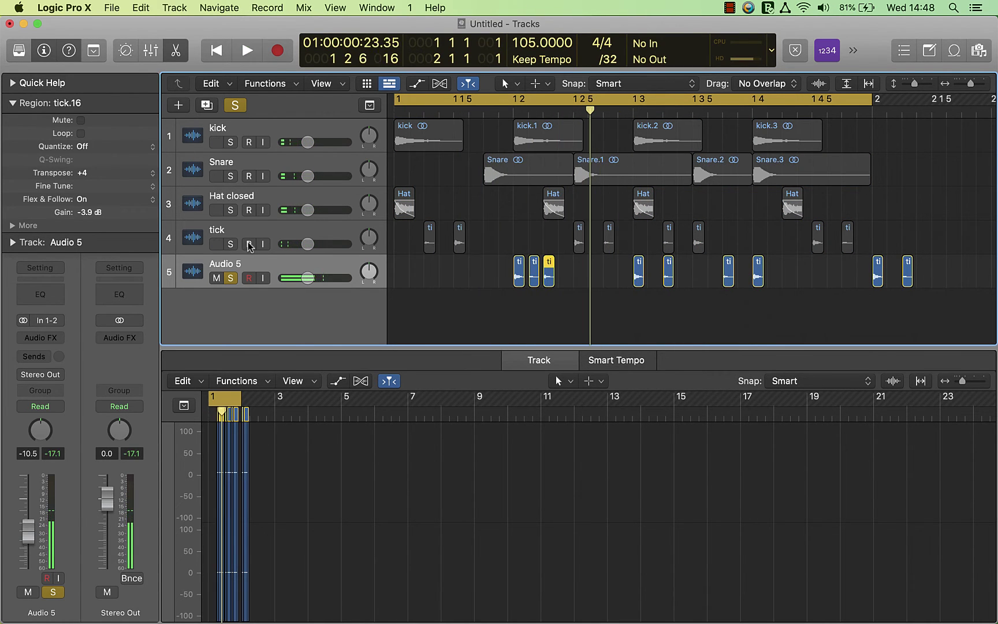
Solo the tick and Hat closed tracks together with Audio 5, listen to the combination, and clear all solos.
{"action": "key", "text": "Up"}
{"action": "key", "text": "s"}
{"action": "key", "text": "Up"}
{"action": "key", "text": "s"}
{"action": "key", "text": "space"}
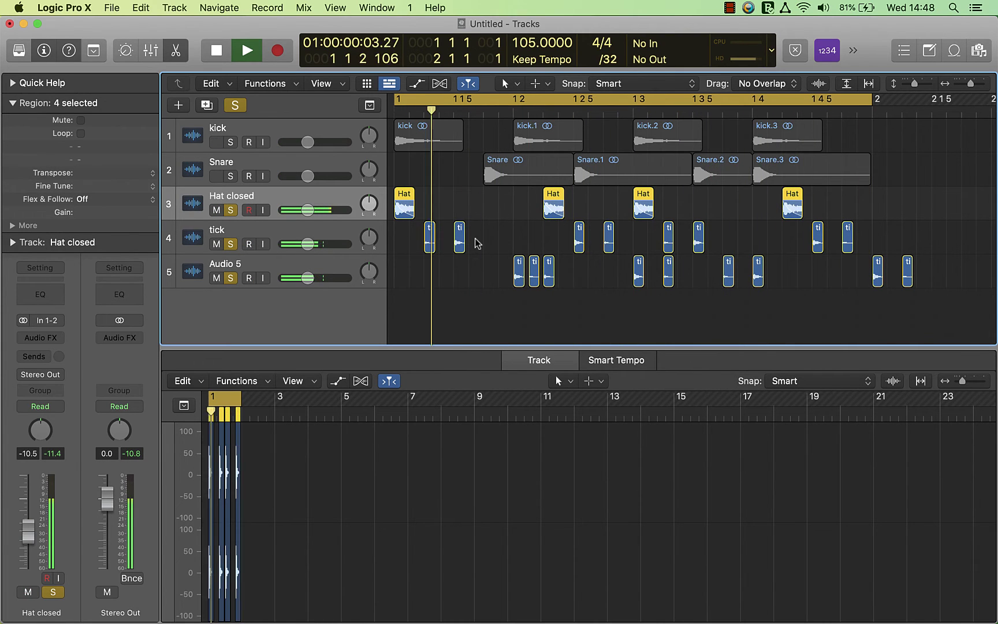
{"action": "key", "text": "space"}
{"action": "left_click", "coordinate": [561, 318]}
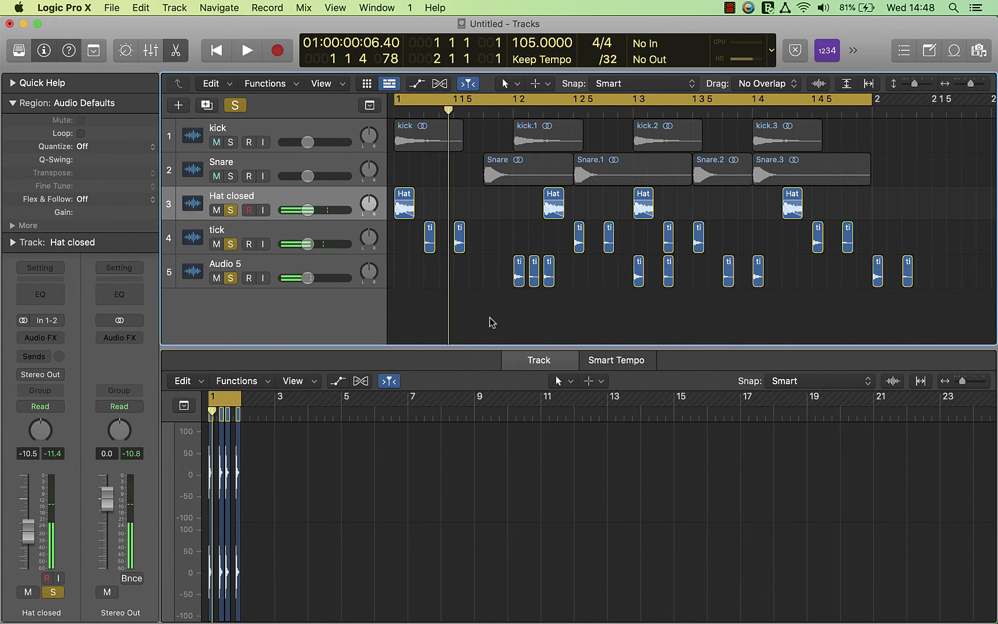
{"action": "left_click", "coordinate": [233, 107]}
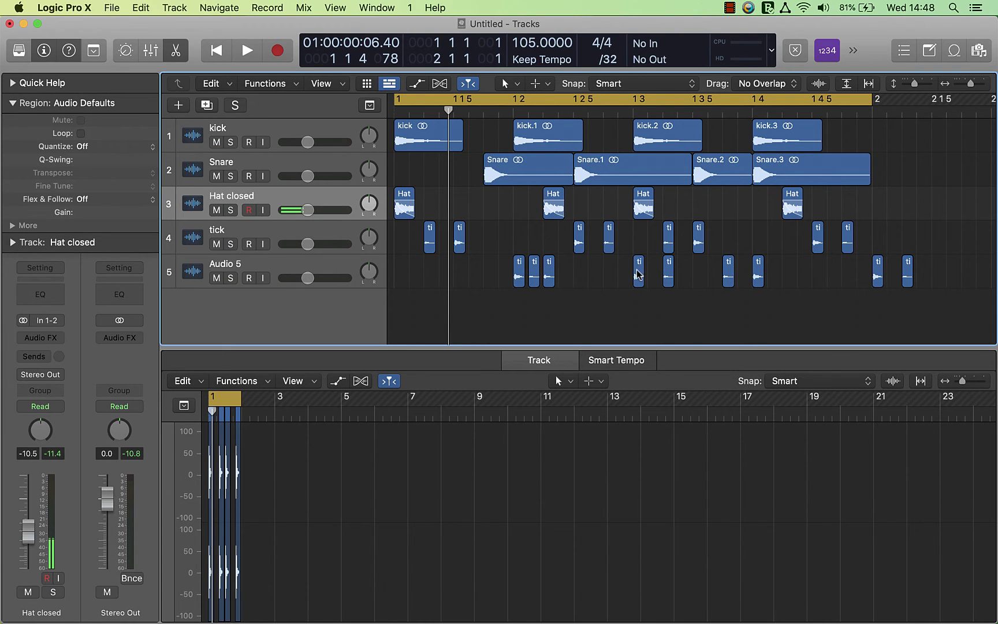
Move the beat 3 tick on Audio 5 to 1 3 2, pull the two ticks beyond the bar back into beat 4, and play back.
{"action": "left_click_drag", "start_coordinate": [638, 275], "coordinate": [666, 274]}
{"action": "key", "text": "super+z"}
{"action": "key", "text": "super+z"}
{"action": "key", "text": "super+z"}
{"action": "key", "text": "space"}
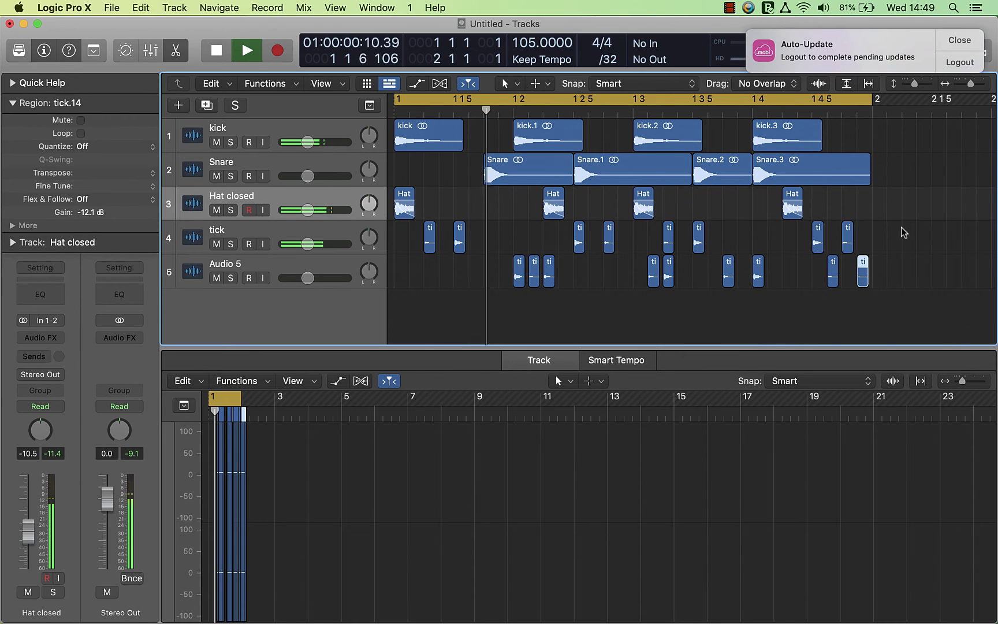
Set the grid division back to /16, dismiss the Auto-Update notification, and listen to the full bar.
{"action": "left_click", "coordinate": [611, 59]}
{"action": "left_click", "coordinate": [611, 35]}
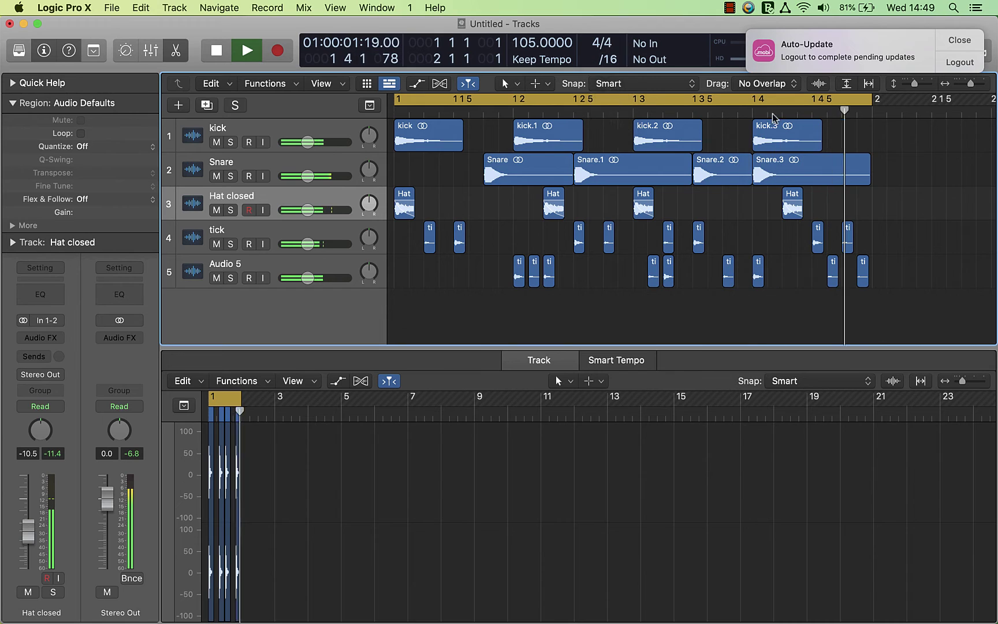
{"action": "left_click", "coordinate": [963, 41]}
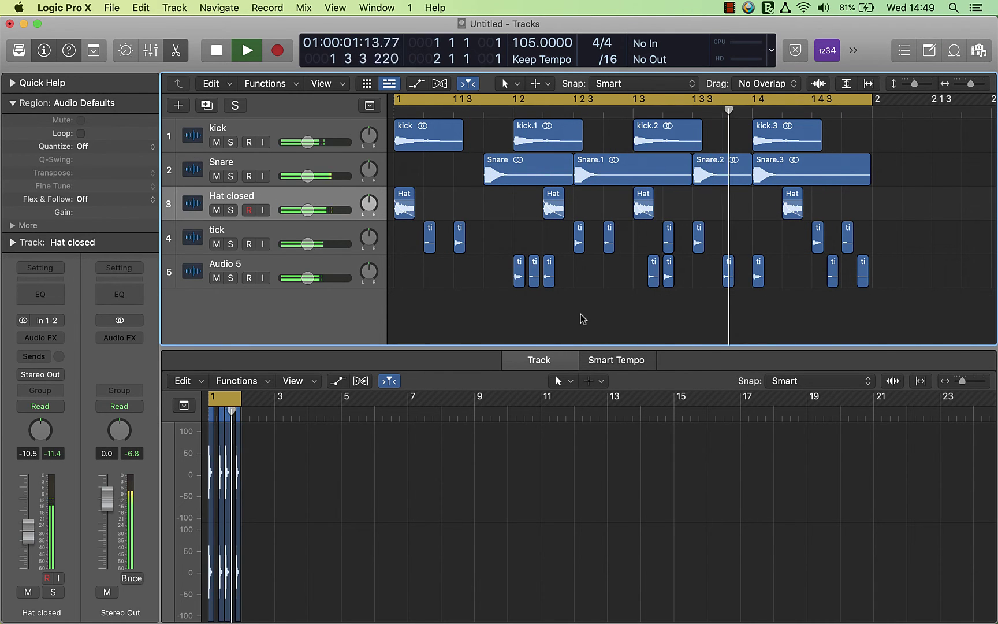
{"action": "key", "text": "space"}
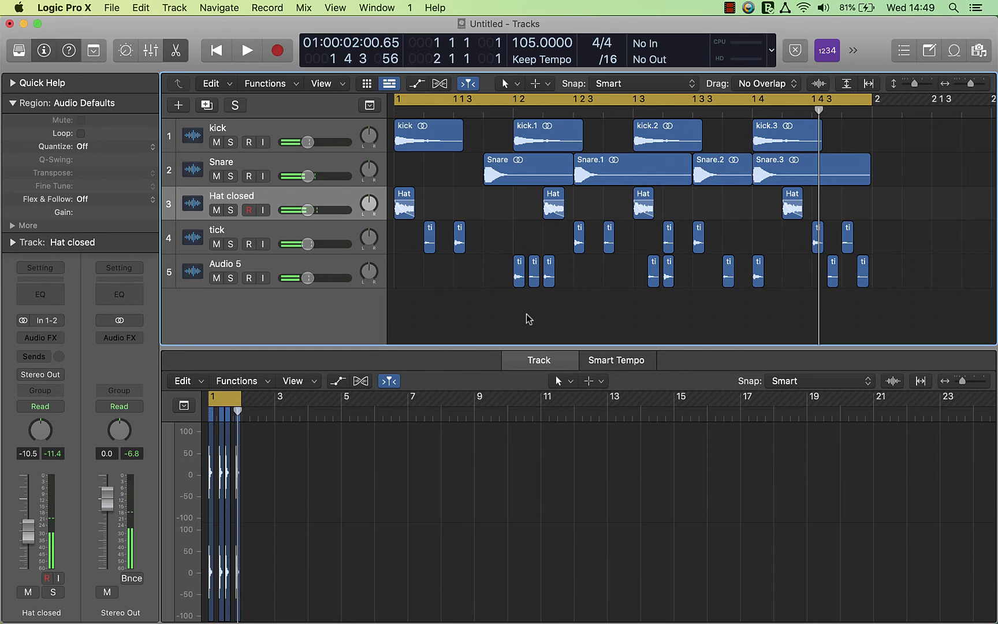
Add a new audio track below the Snare track and set its volume to -8.8 dB.
{"action": "left_click", "coordinate": [281, 160]}
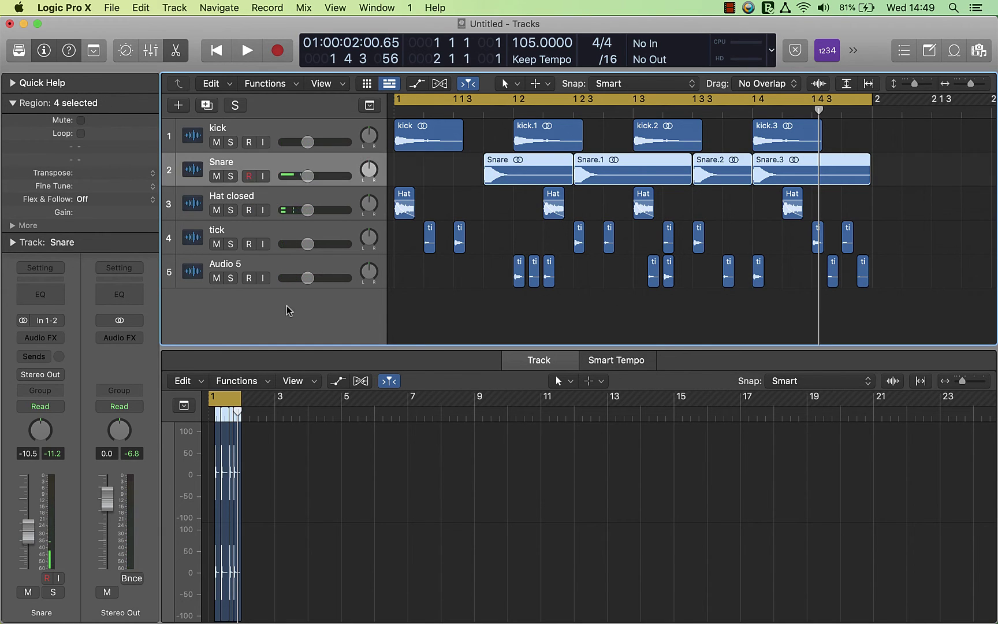
{"action": "left_click", "coordinate": [179, 106]}
{"action": "left_click", "coordinate": [492, 65]}
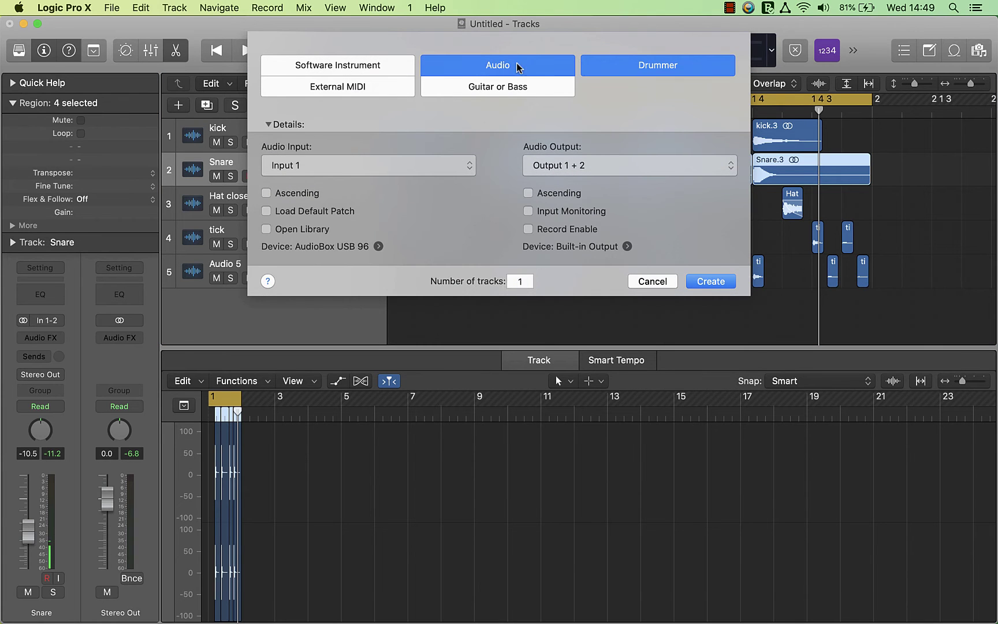
{"action": "left_click", "coordinate": [650, 223]}
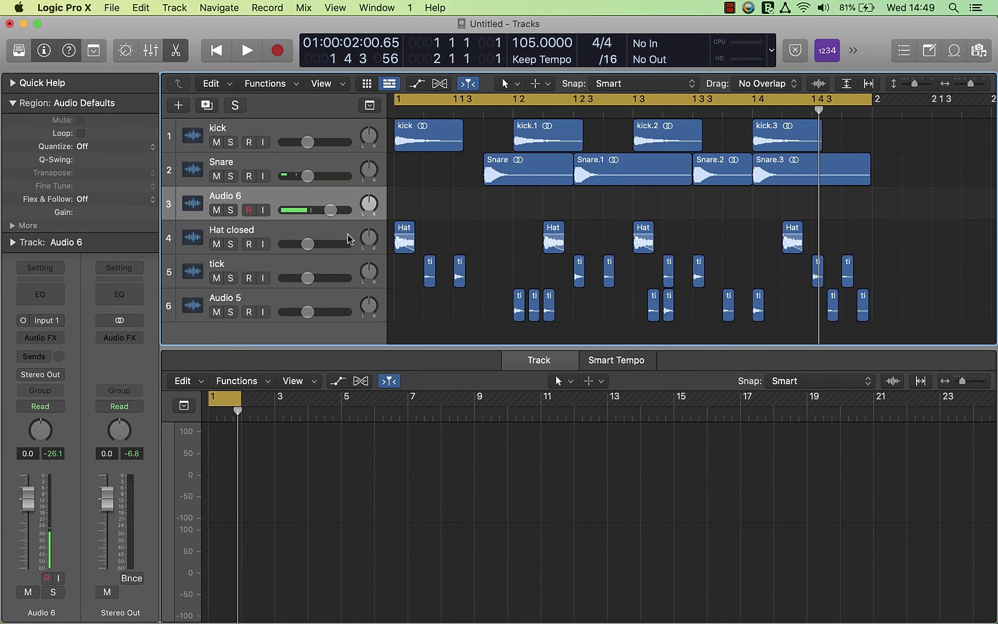
{"action": "left_click_drag", "start_coordinate": [330, 210], "coordinate": [321, 210]}
{"action": "left_click_drag", "start_coordinate": [312, 210], "coordinate": [310, 210]}
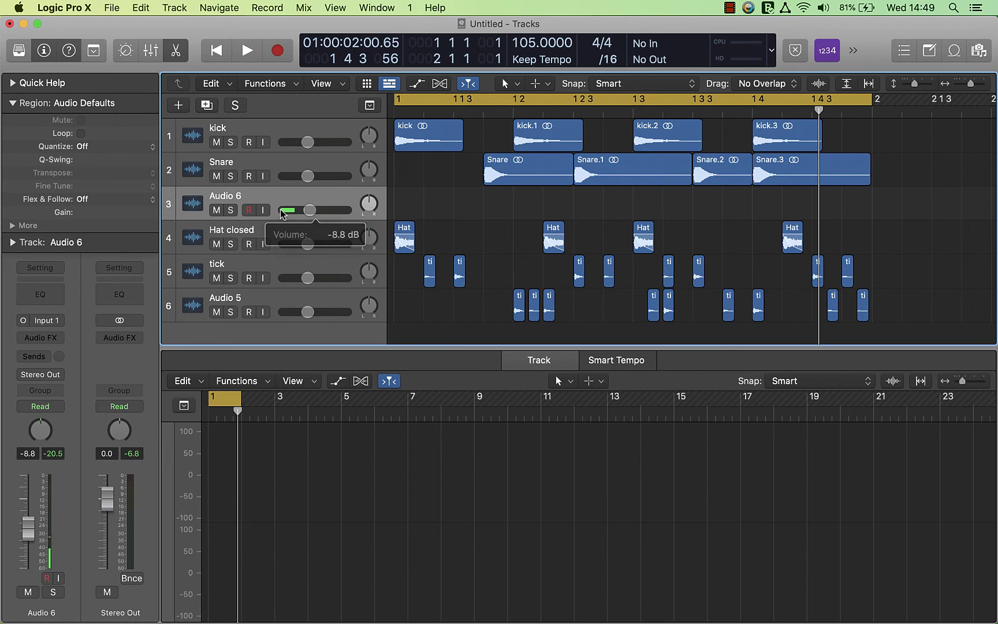
Copy the first Snare region to 1 4 2 on the Audio 6 track and reverse it.
{"action": "left_click_drag", "start_coordinate": [490, 171], "coordinate": [794, 205]}
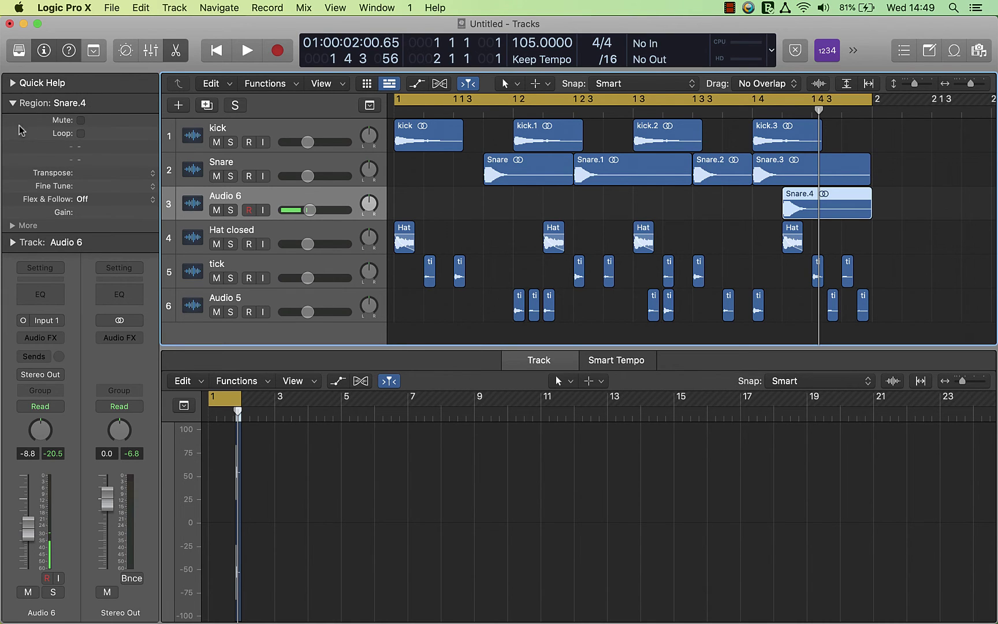
{"action": "left_click", "coordinate": [13, 226]}
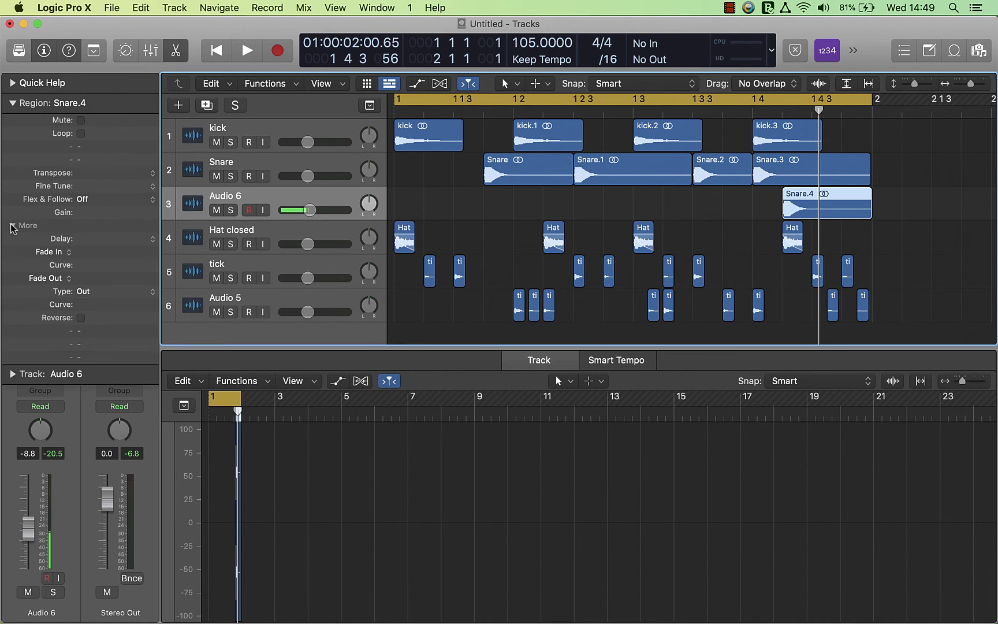
{"action": "left_click", "coordinate": [81, 318]}
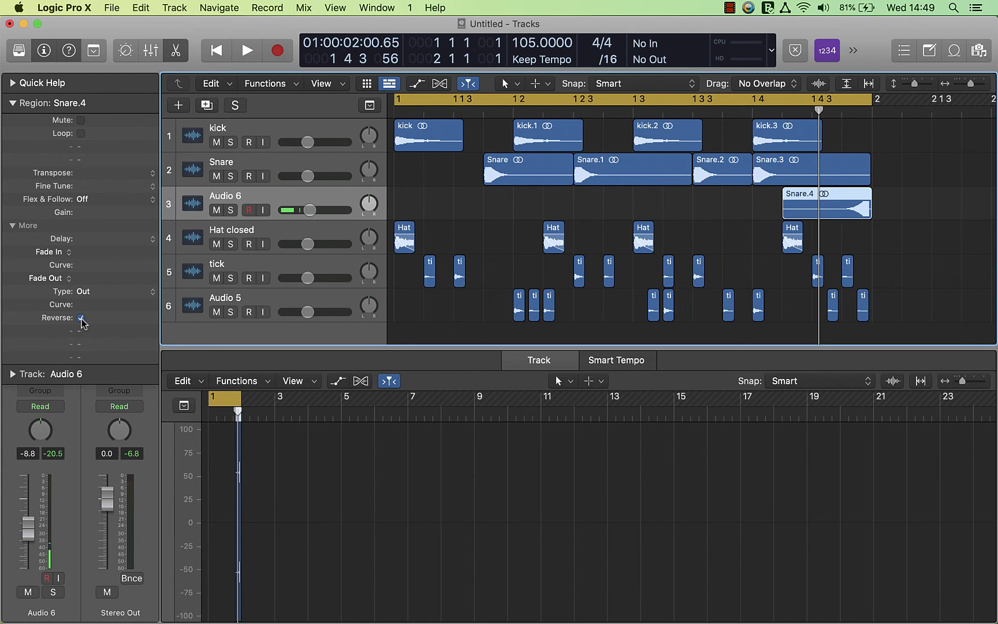
Examine closely how the end of the reversed snare region lines up with the start of bar 2.
{"action": "left_click_drag", "start_coordinate": [874, 116], "coordinate": [855, 237]}
{"action": "key", "text": "super+Left"}
{"action": "key", "text": "super+Left"}
{"action": "key", "text": "super+Left"}
{"action": "key", "text": "super+Left"}
{"action": "key", "text": "super+Left"}
{"action": "key", "text": "super+Left"}
{"action": "key", "text": "super+Left"}
{"action": "key", "text": "super+Left"}
{"action": "key", "text": "super+Left"}
{"action": "key", "text": "super+Left"}
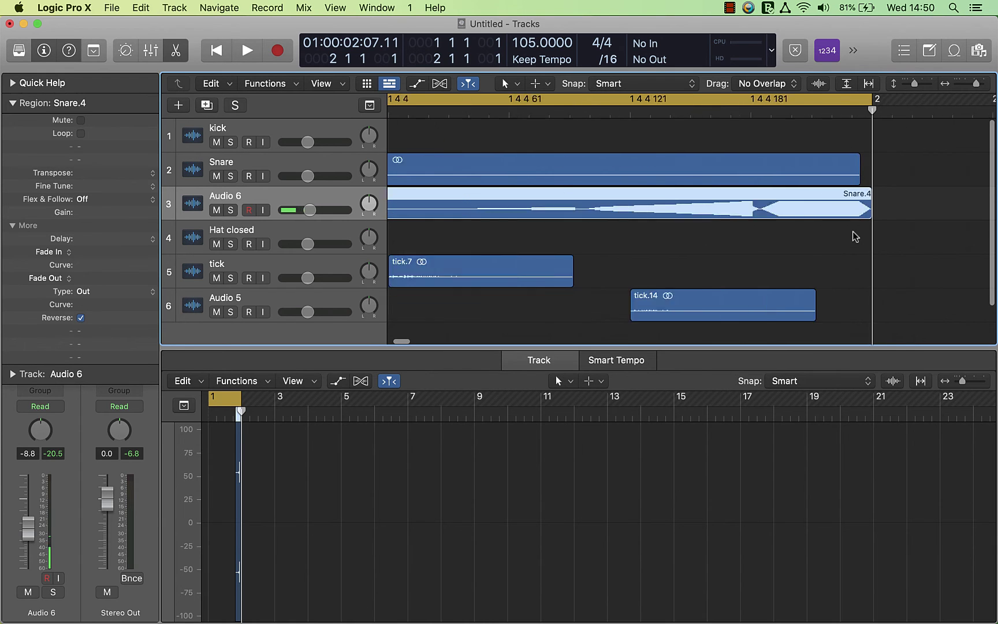
Play the bar from the start to hear the reversed snare within the full beat.
{"action": "key", "text": "Return"}
{"action": "key", "text": "space"}
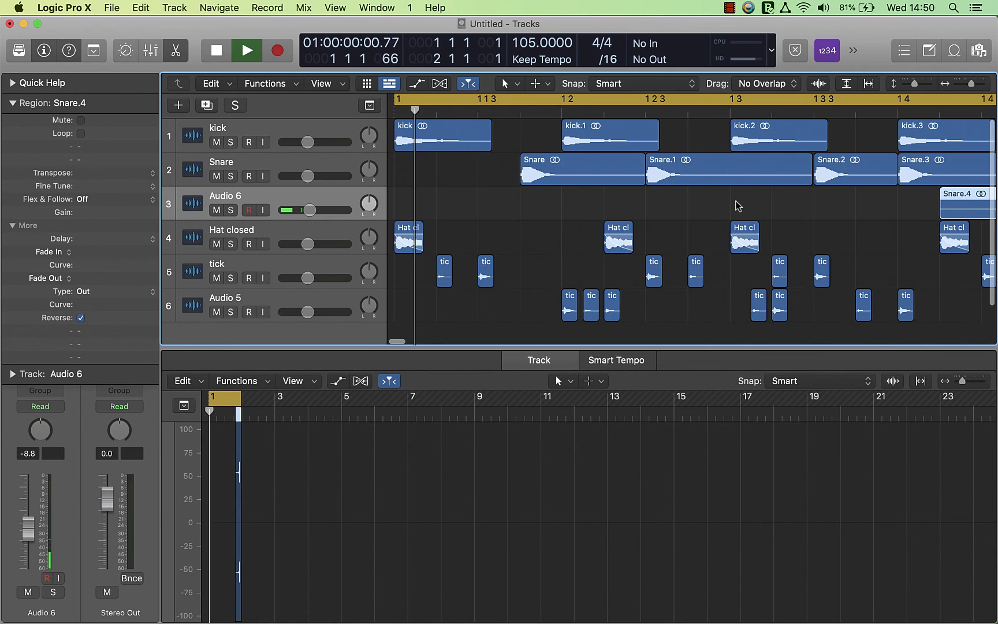
{"action": "left_click", "coordinate": [815, 217]}
{"action": "key", "text": "super+Left"}
{"action": "key", "text": "super+Left"}
{"action": "key", "text": "super+Left"}
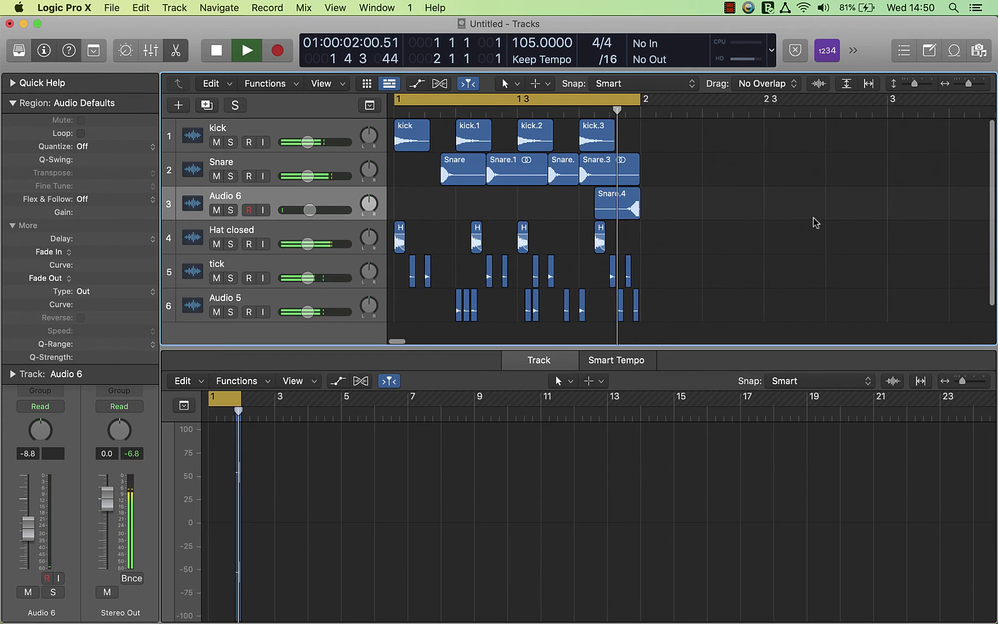
{"action": "key", "text": "super+Right"}
{"action": "key", "text": "super+Right"}
{"action": "key", "text": "super+Right"}
{"action": "key", "text": "super+Left"}
{"action": "key", "text": "super+Left"}
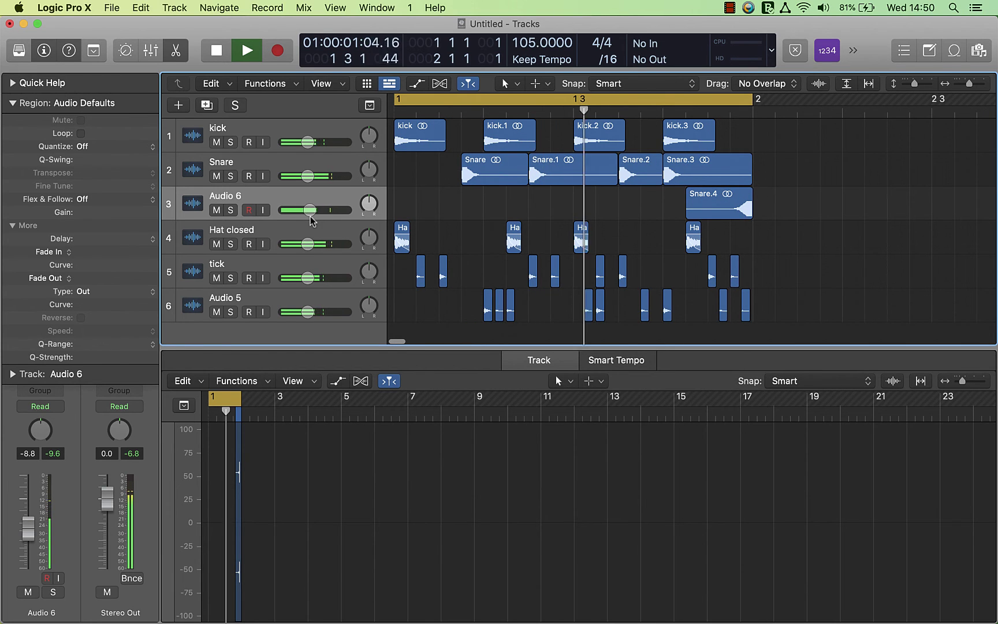
Lower the Audio 6 track's volume to -17.4 dB, stop playback, and review the reversed snare region's Reverse setting.
{"action": "left_click_drag", "start_coordinate": [315, 216], "coordinate": [300, 215]}
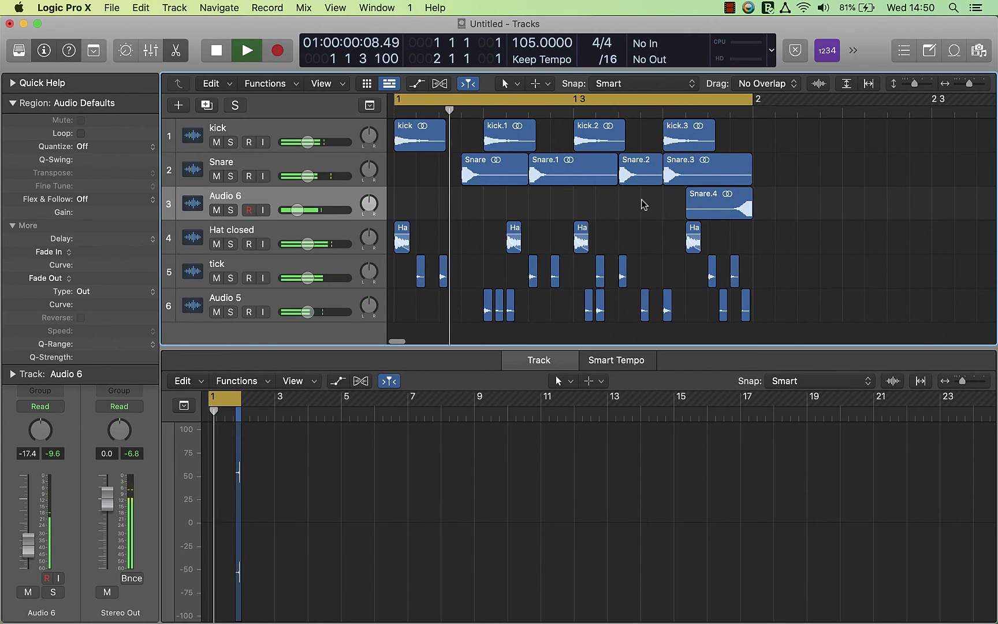
{"action": "key", "text": "space"}
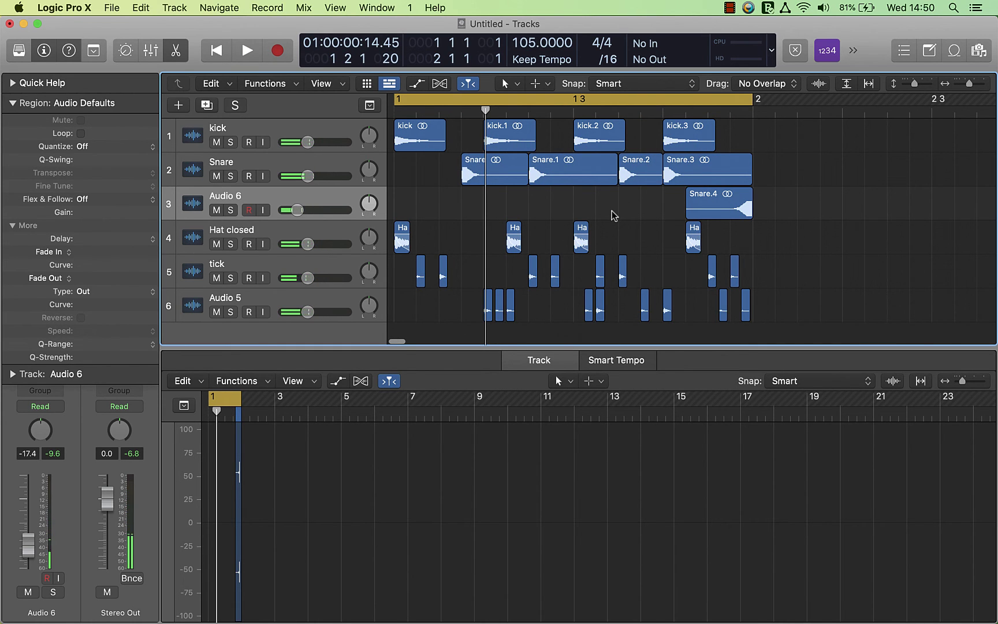
{"action": "left_click", "coordinate": [722, 200]}
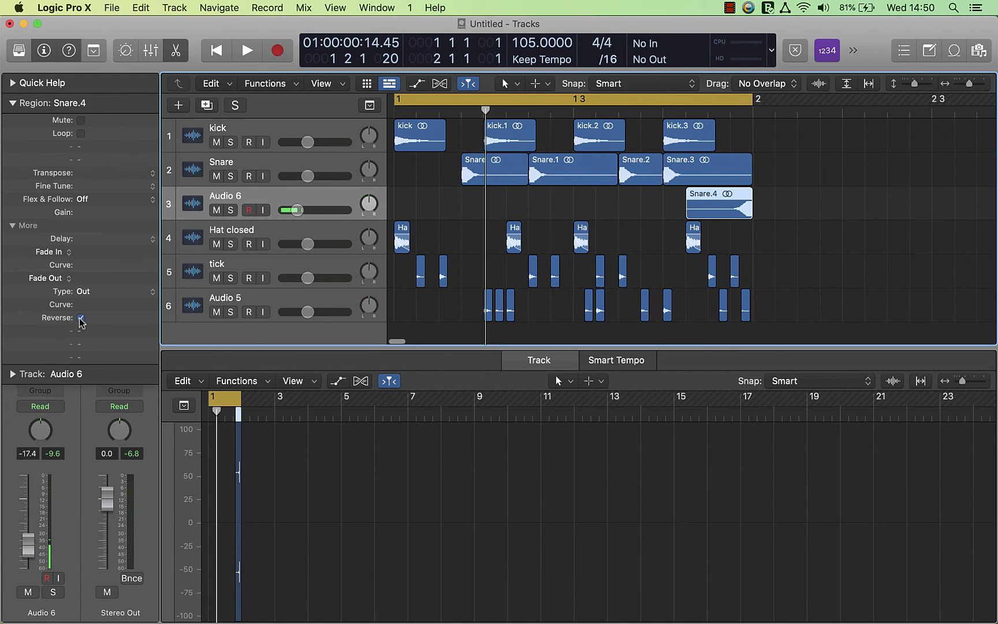
{"action": "left_click", "coordinate": [572, 214]}
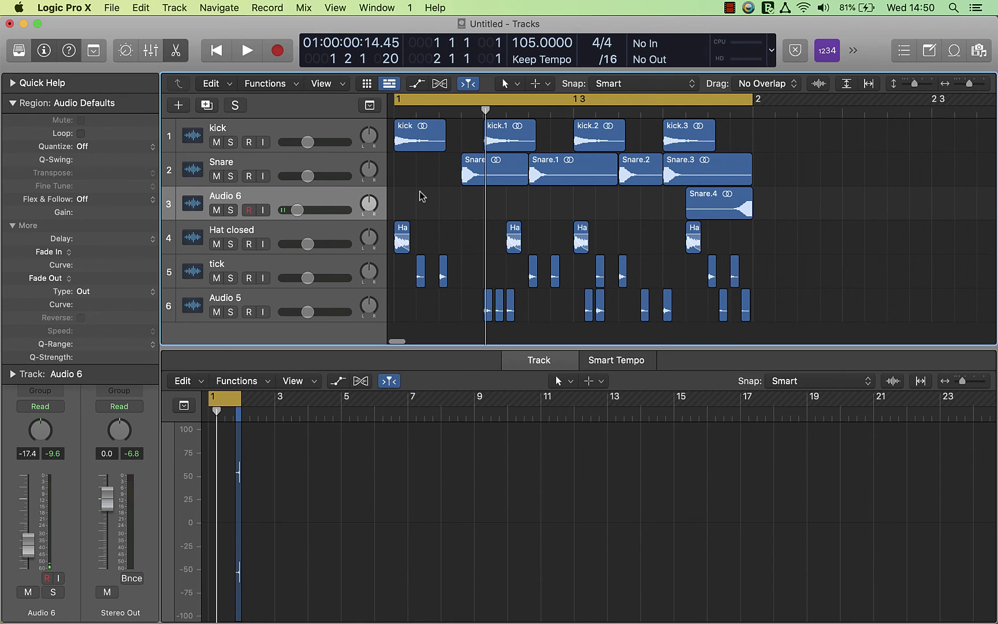
Duplicate the kick track with its four regions and shift the copied regions one sixteenth note later.
{"action": "left_click", "coordinate": [288, 129]}
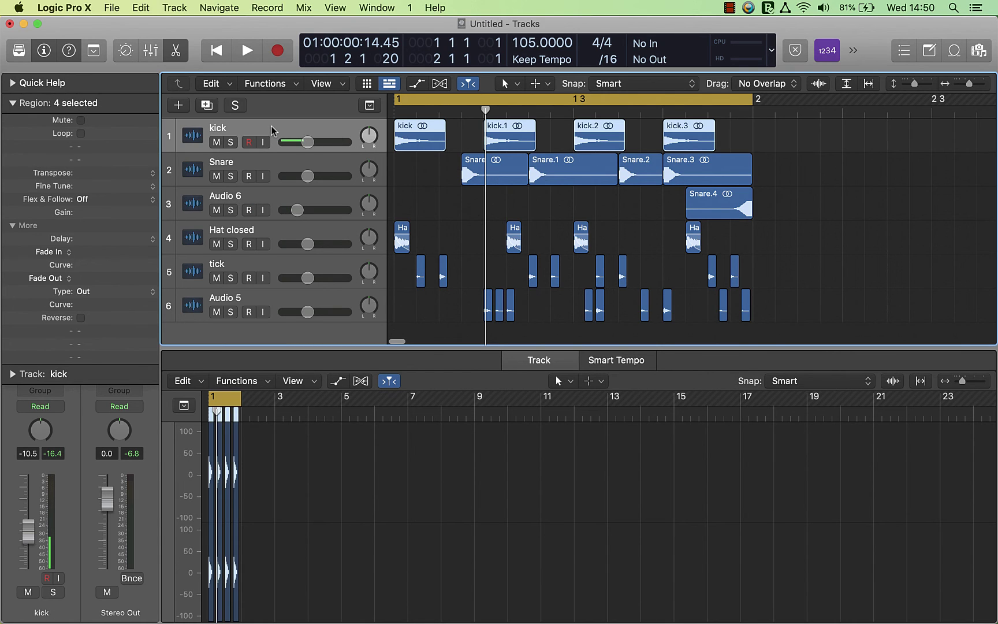
{"action": "key", "text": "super+d"}
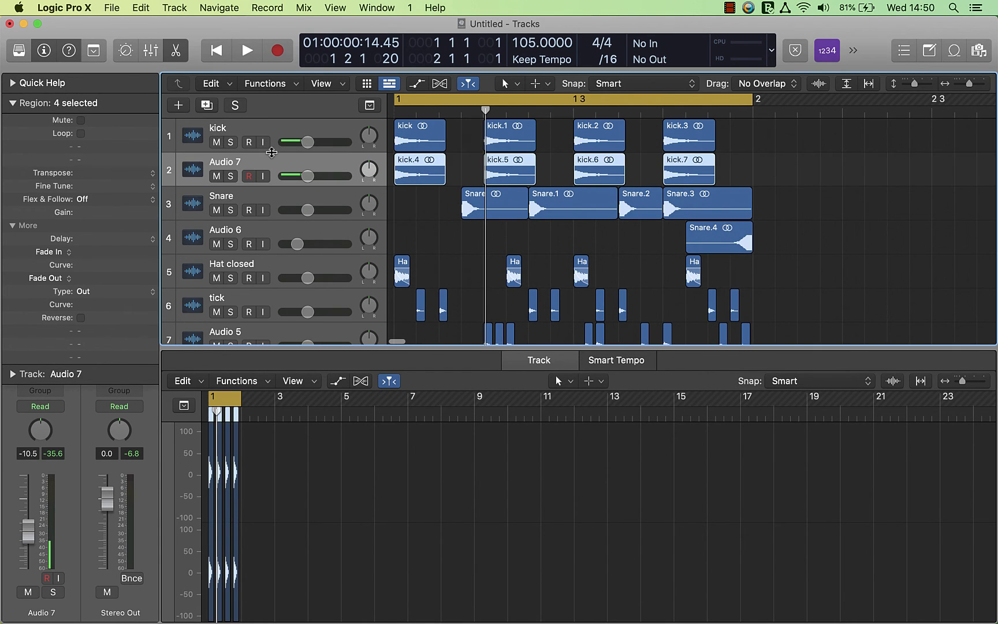
{"action": "left_click_drag", "start_coordinate": [428, 172], "coordinate": [448, 171]}
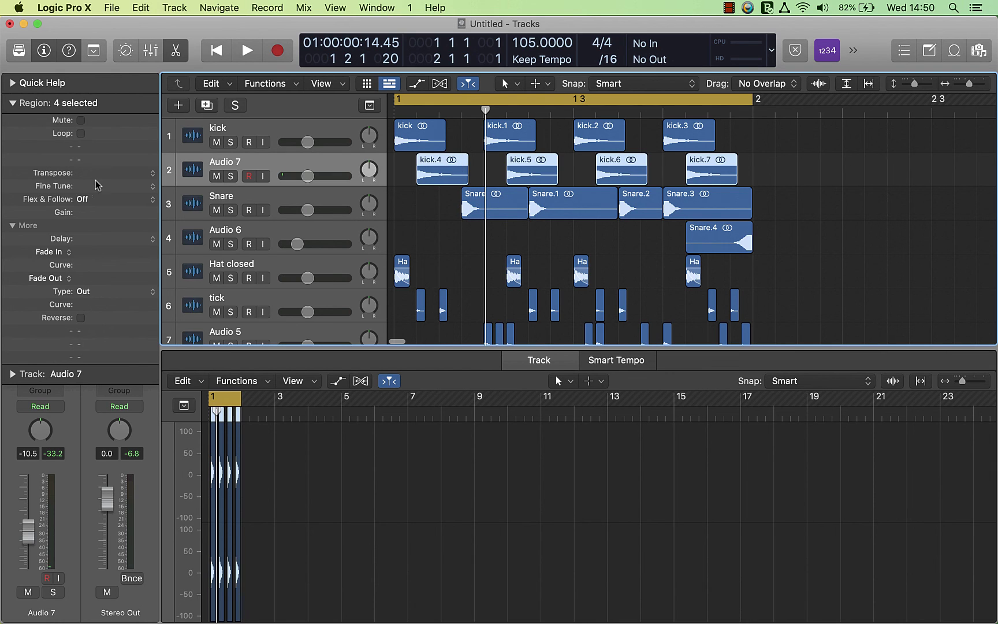
Transpose the four copied kick regions by +36 and listen to them soloed and in the full beat.
{"action": "left_click_drag", "start_coordinate": [84, 174], "coordinate": [111, 67]}
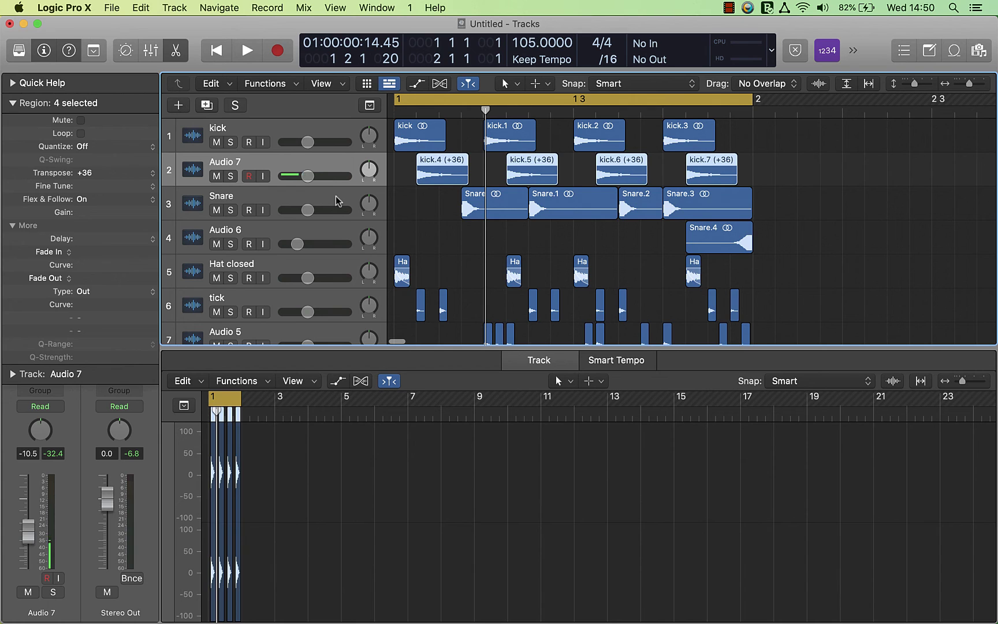
{"action": "key", "text": "ctrl+s"}
{"action": "key", "text": "space"}
{"action": "key", "text": "space"}
{"action": "key", "text": "ctrl+s"}
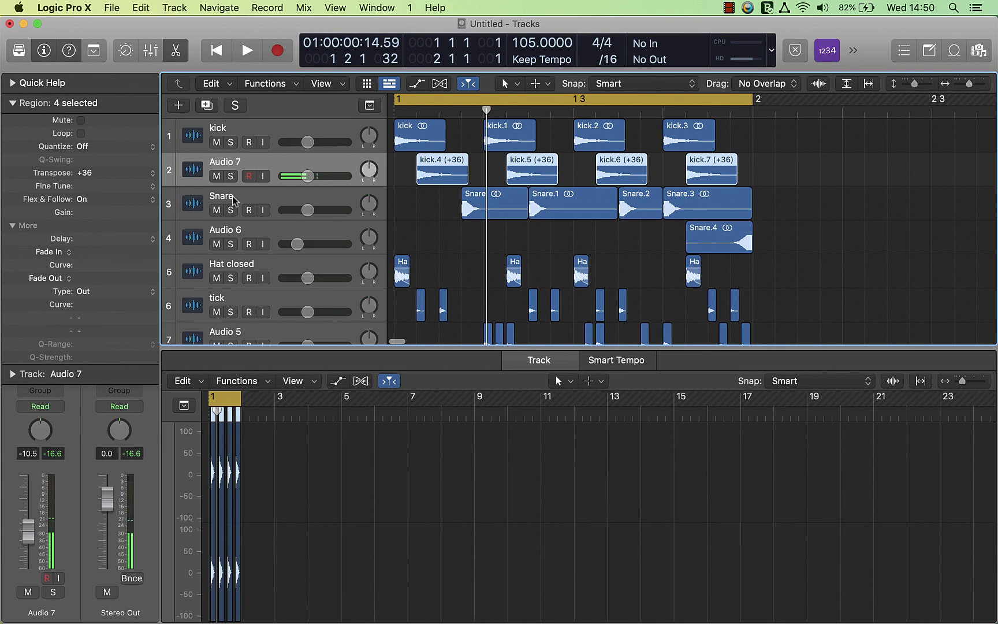
{"action": "key", "text": "space"}
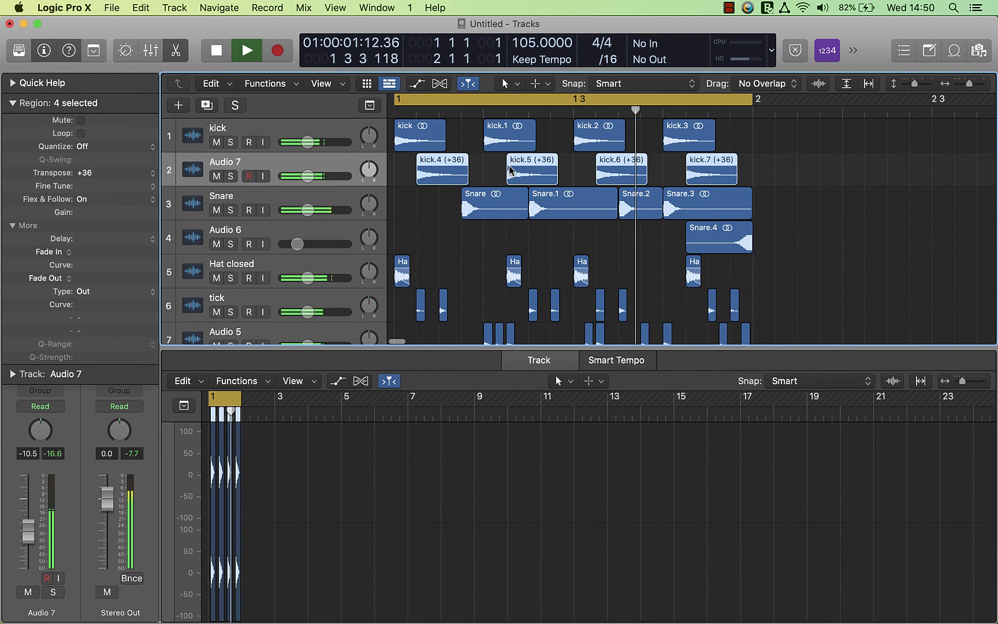
{"action": "left_click", "coordinate": [490, 236]}
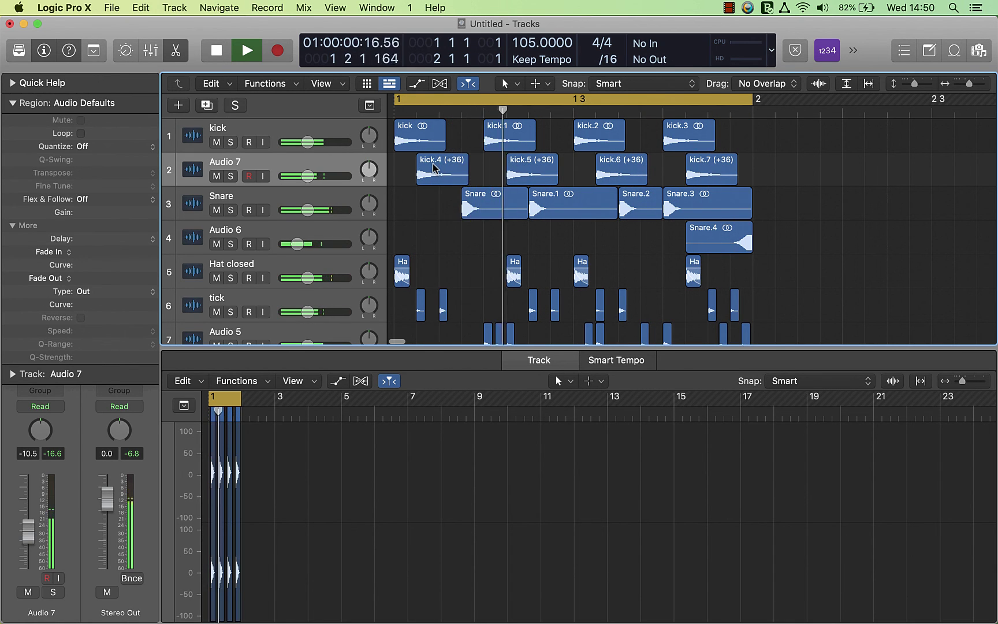
{"action": "key", "text": "space"}
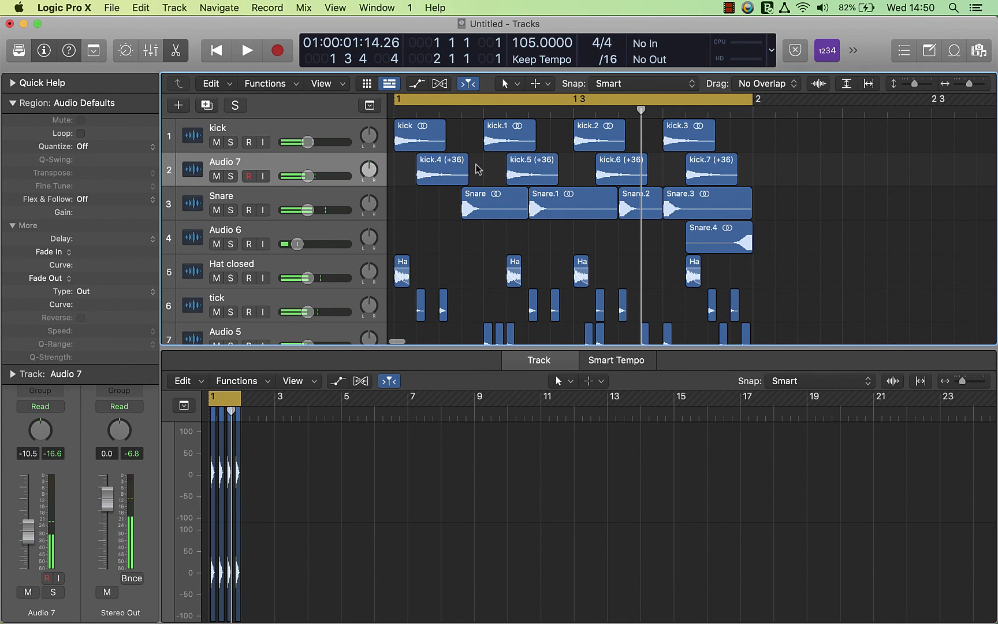
Hide the audio track editor and open the SAMPLES folder in the All Files browser.
{"action": "left_click", "coordinate": [233, 167]}
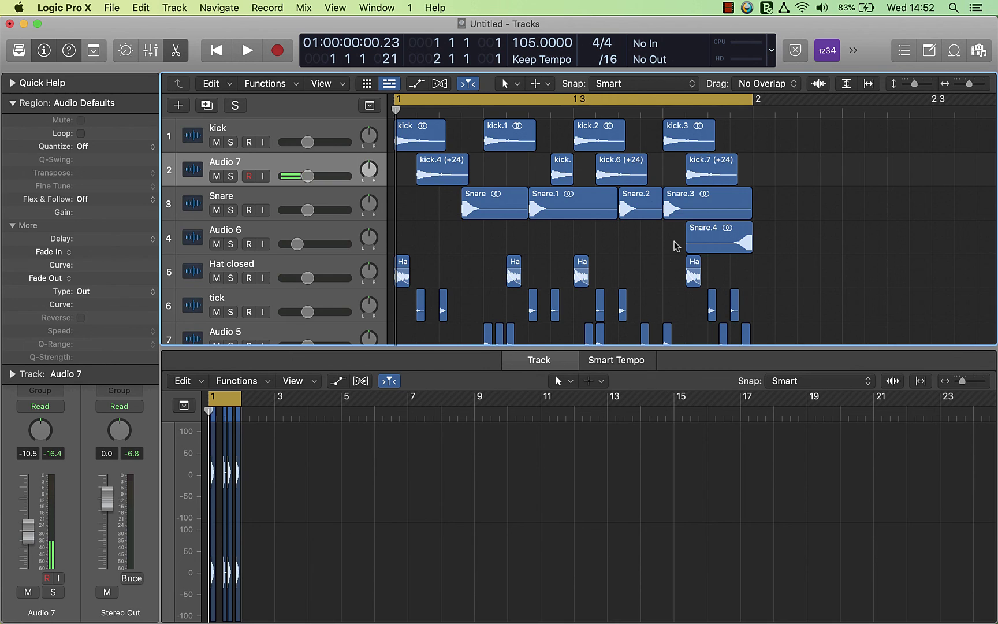
{"action": "scroll", "coordinate": [675, 245], "scroll_direction": "down", "scroll_amount": 3}
{"action": "scroll", "coordinate": [674, 245], "scroll_direction": "up", "scroll_amount": 4}
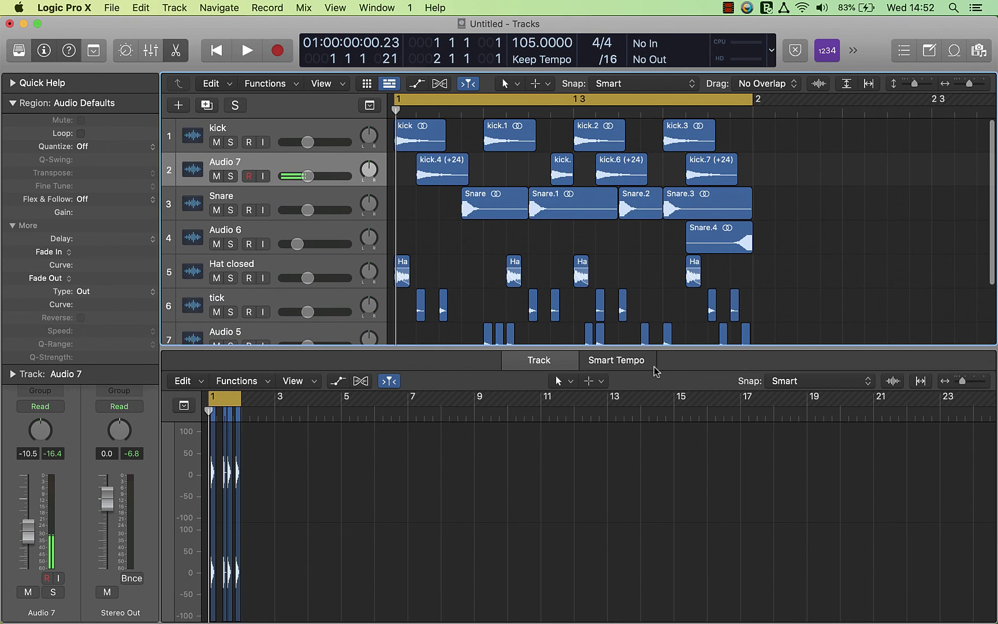
{"action": "key", "text": "e"}
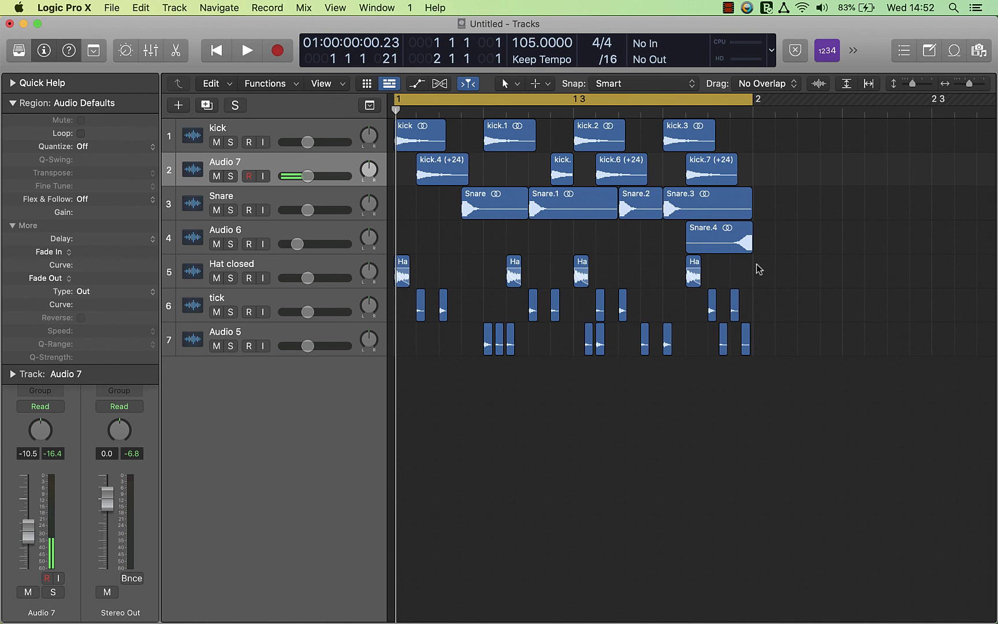
{"action": "key", "text": "f"}
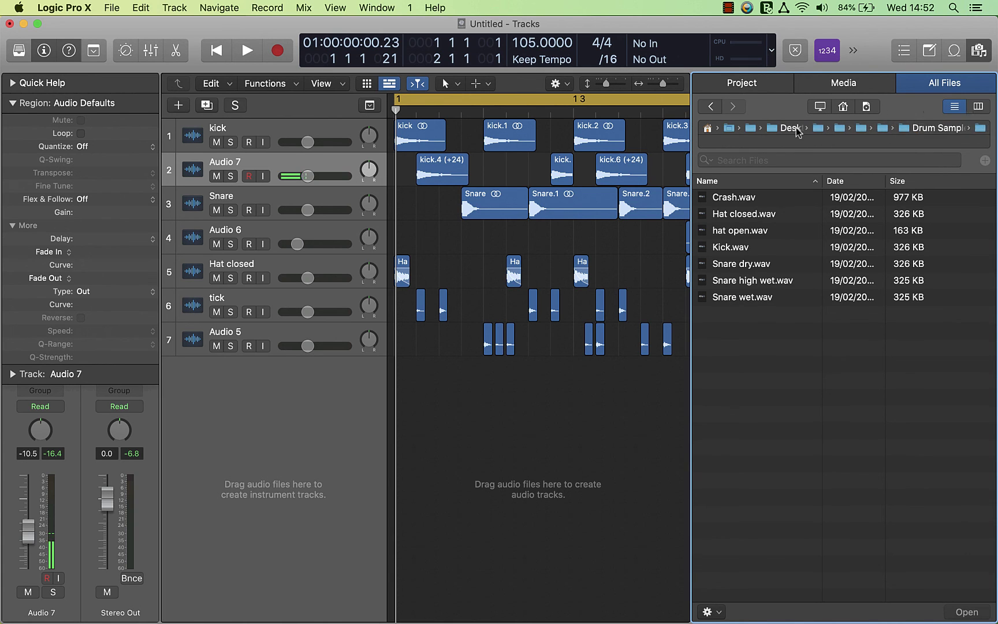
{"action": "left_click", "coordinate": [820, 132]}
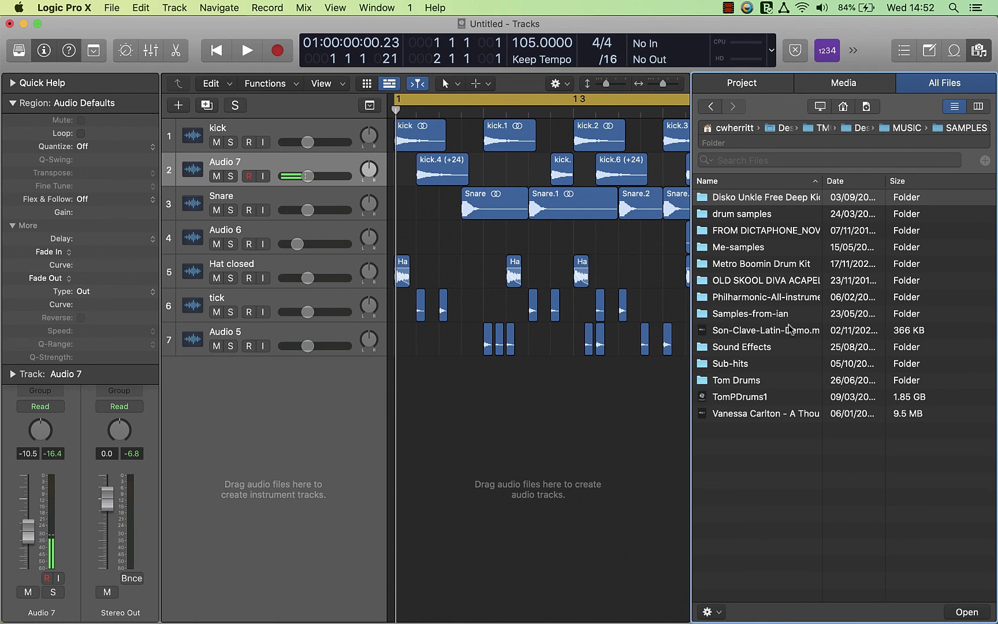
{"action": "left_click", "coordinate": [783, 498]}
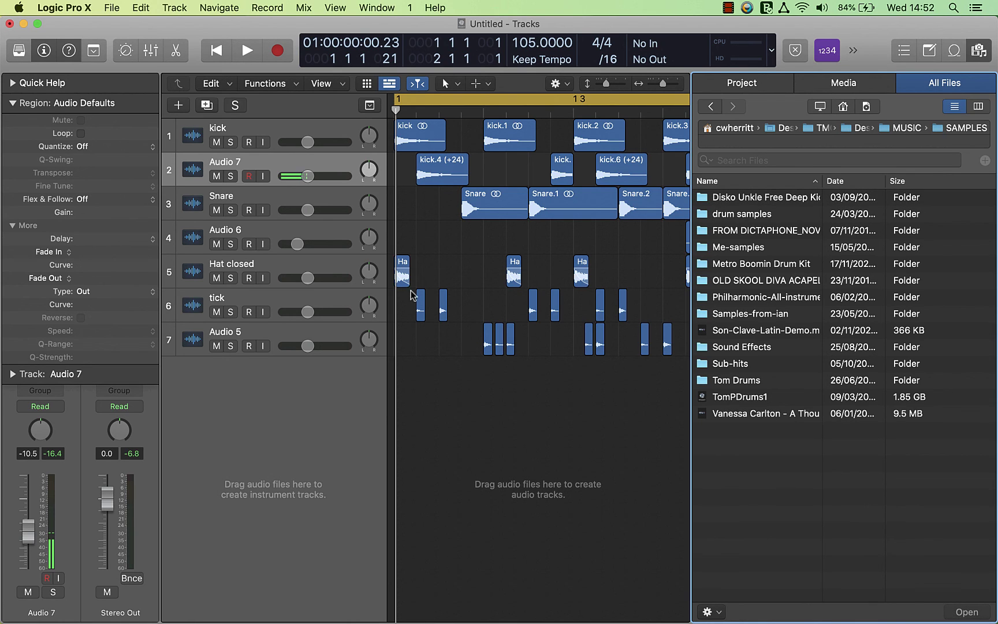
{"action": "left_click", "coordinate": [253, 124]}
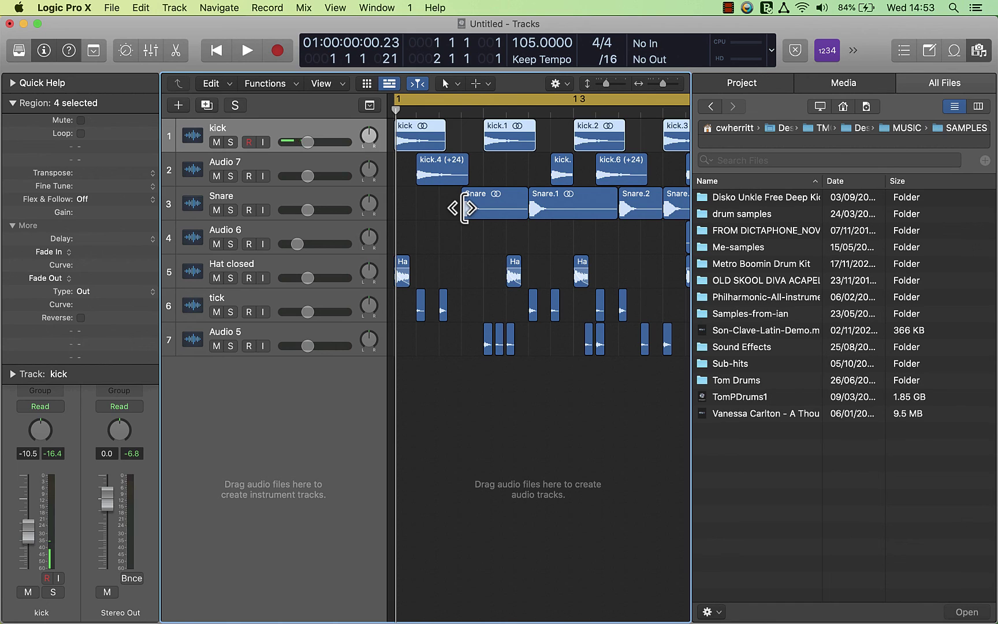
{"action": "left_click", "coordinate": [729, 8]}
{"action": "left_click", "coordinate": [742, 22]}
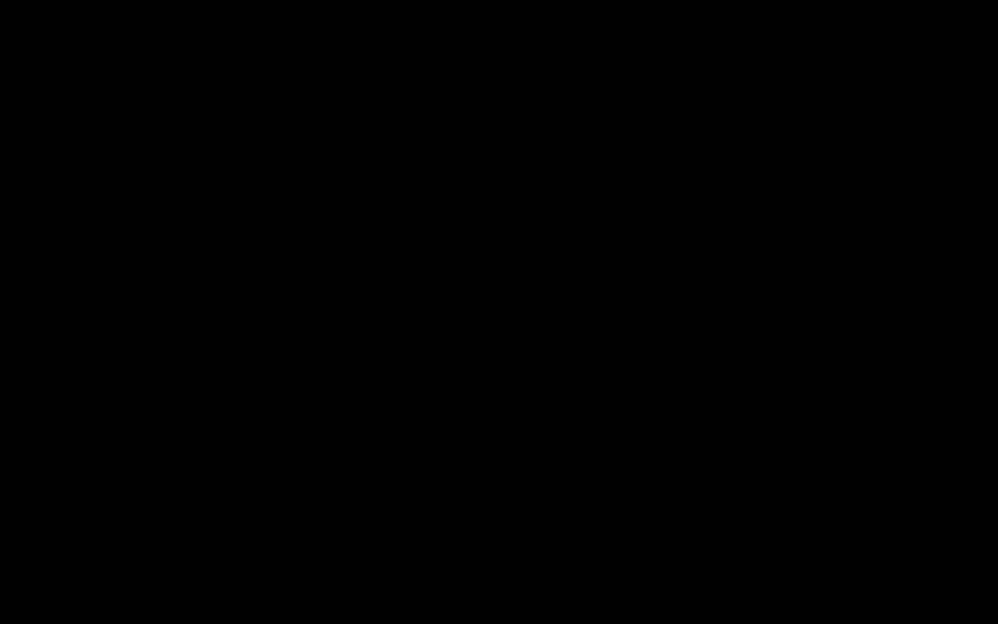